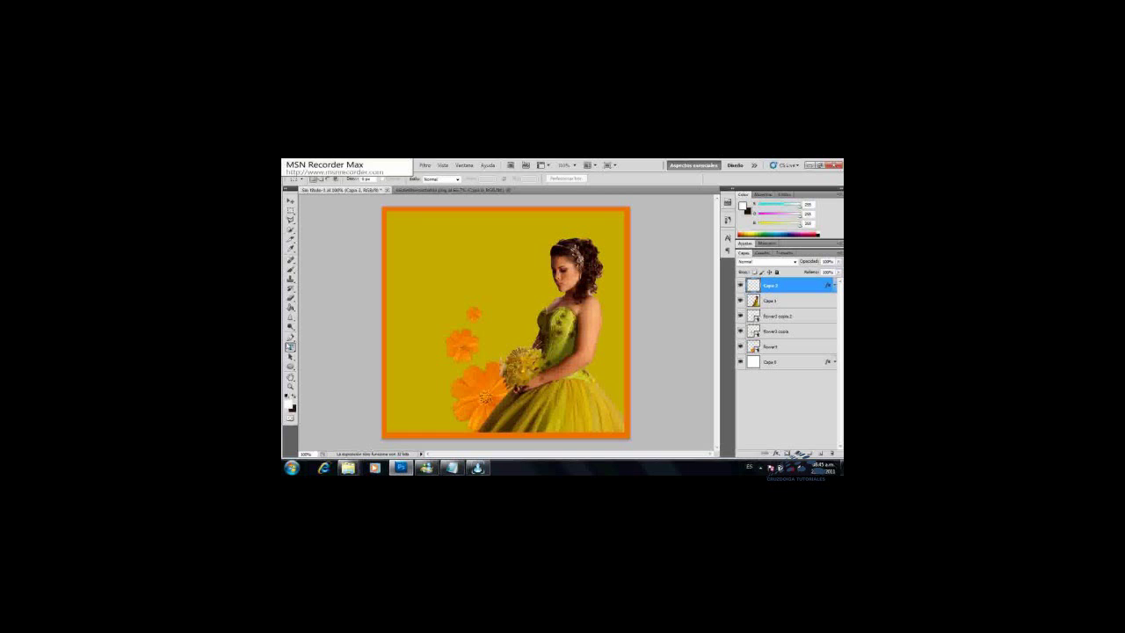
Step: Add 'Michelle' as 72 pt white script text positioned beside the girl
left_click(415, 275)
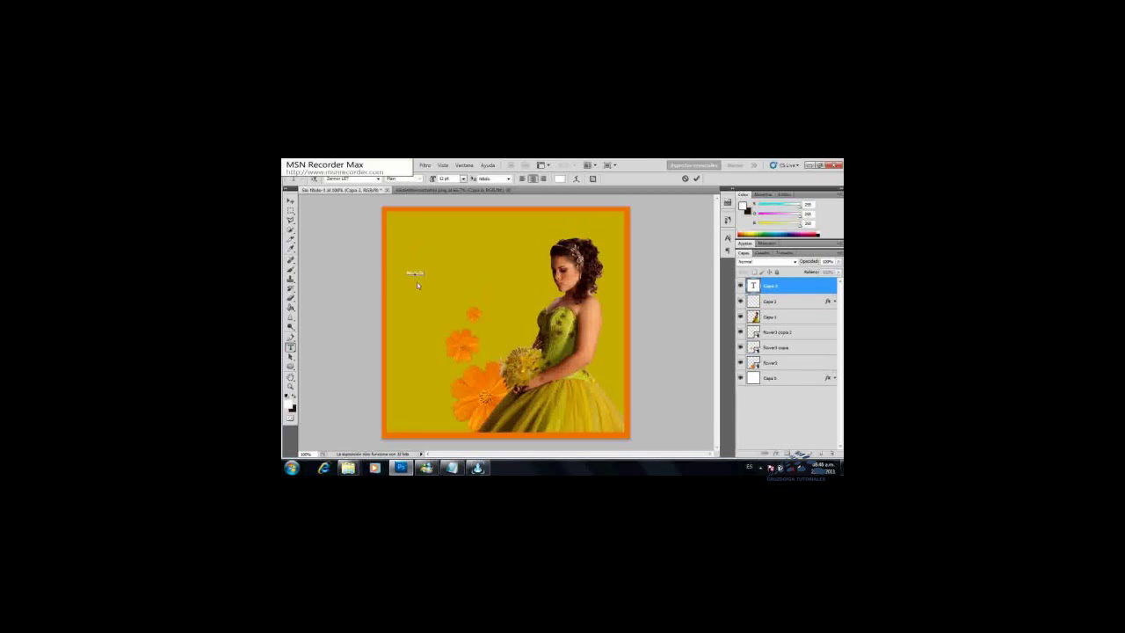
left_click_drag(425, 273, 403, 273)
left_click(463, 179)
left_click(450, 290)
left_click(463, 179)
left_click(460, 324)
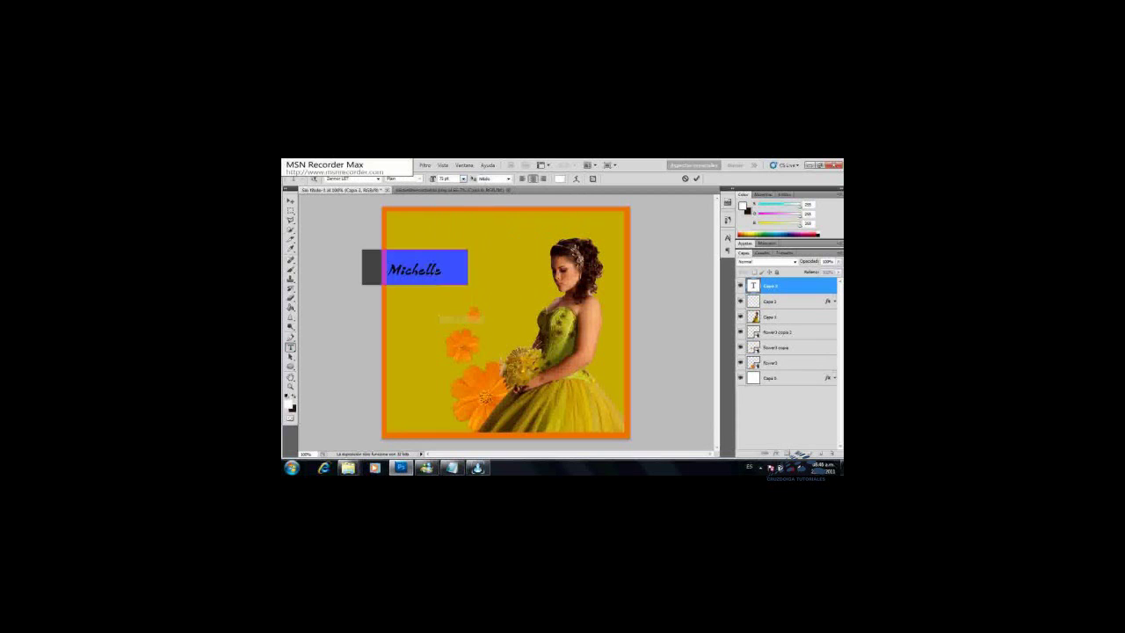
key("ctrl+Return")
left_click_drag(441, 309, 498, 327)
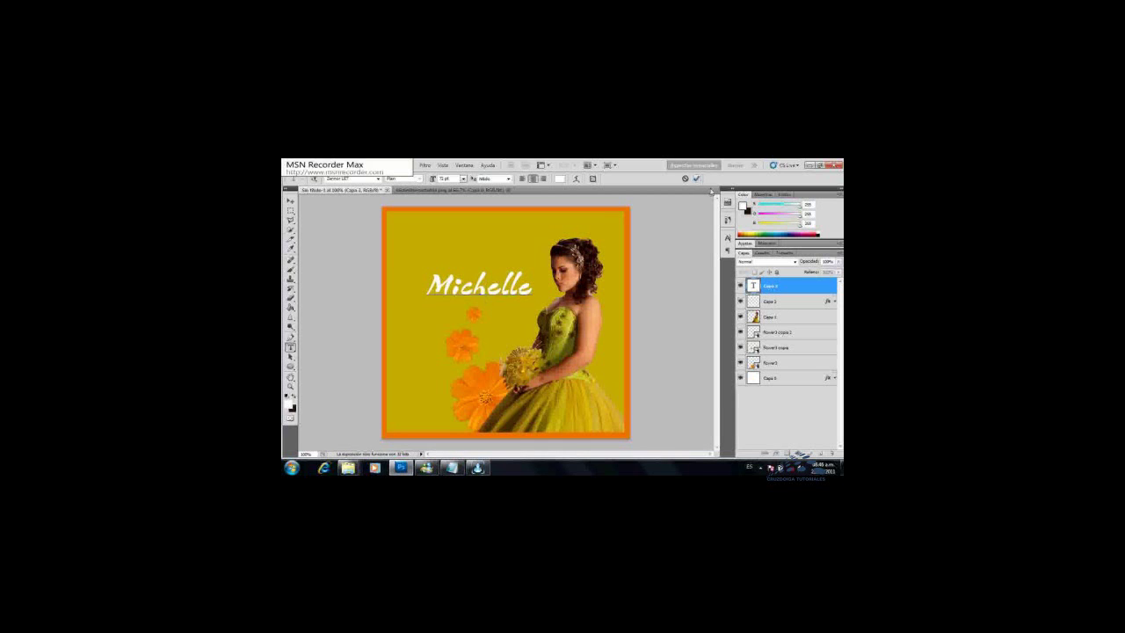
left_click(695, 179)
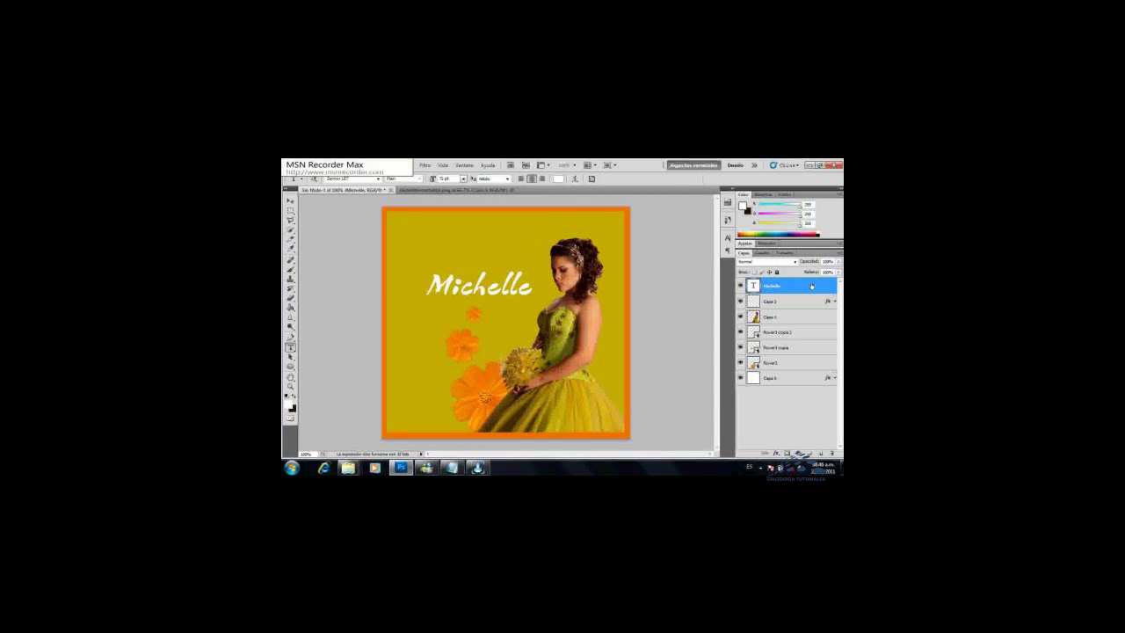
Step: Add a softened Bevel and Emboss and a lower-opacity Drop Shadow to the Michelle layer
double_click(811, 285)
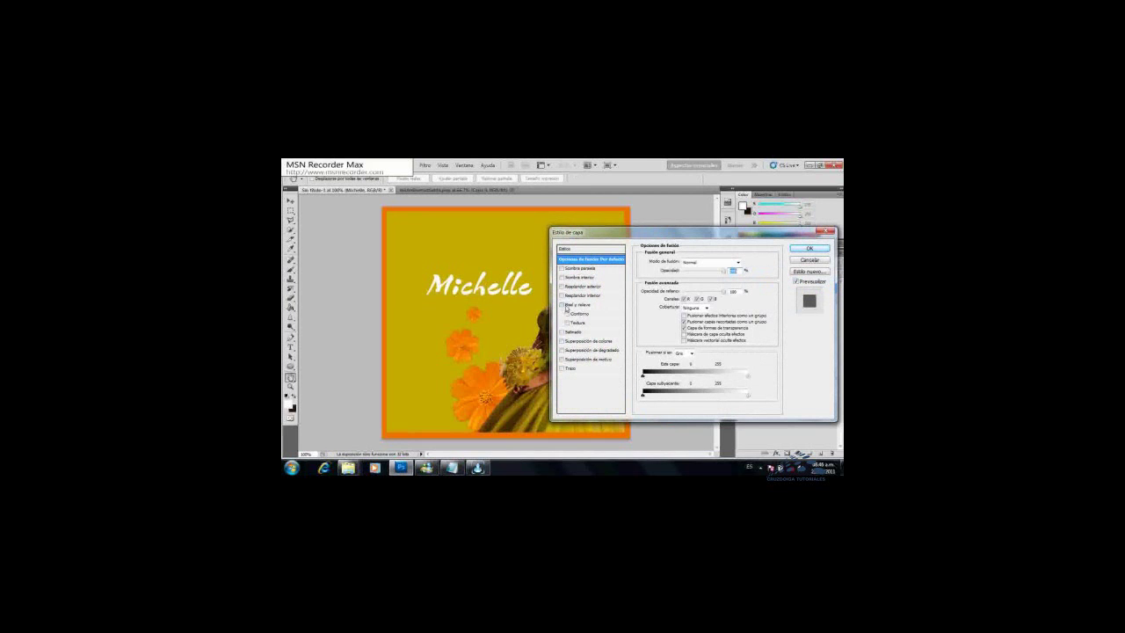
left_click(571, 307)
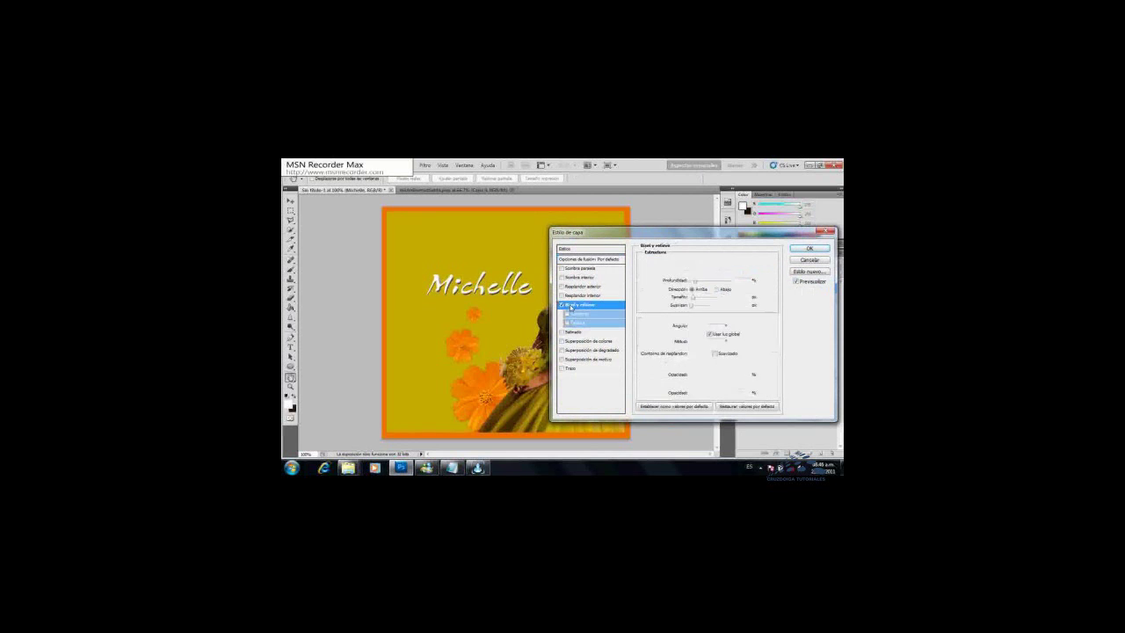
left_click_drag(702, 308, 712, 307)
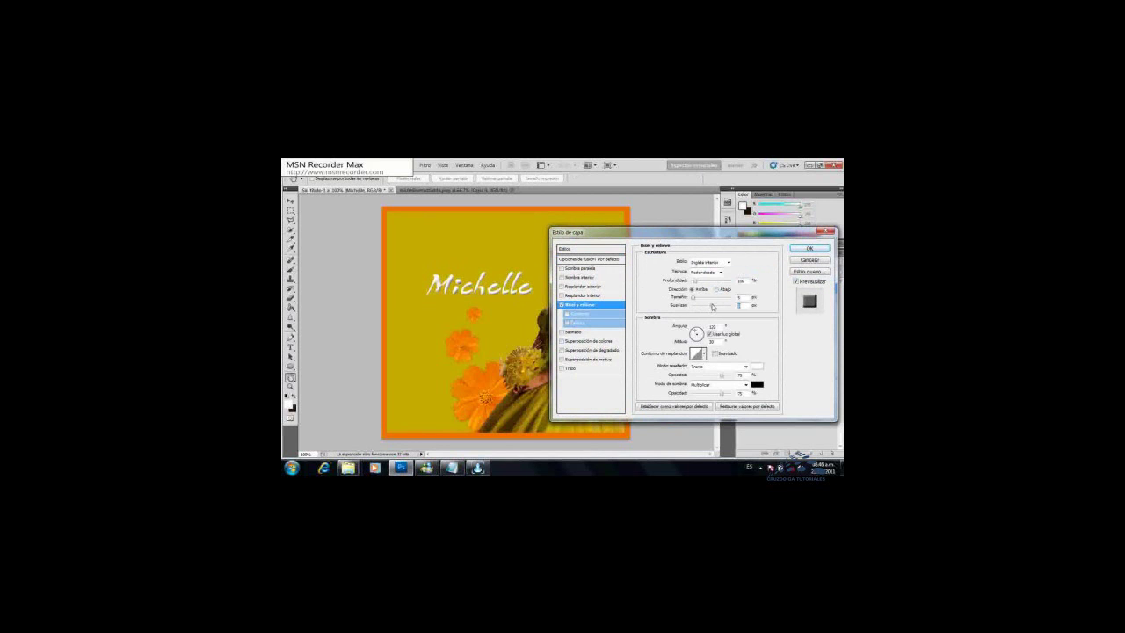
left_click(562, 268)
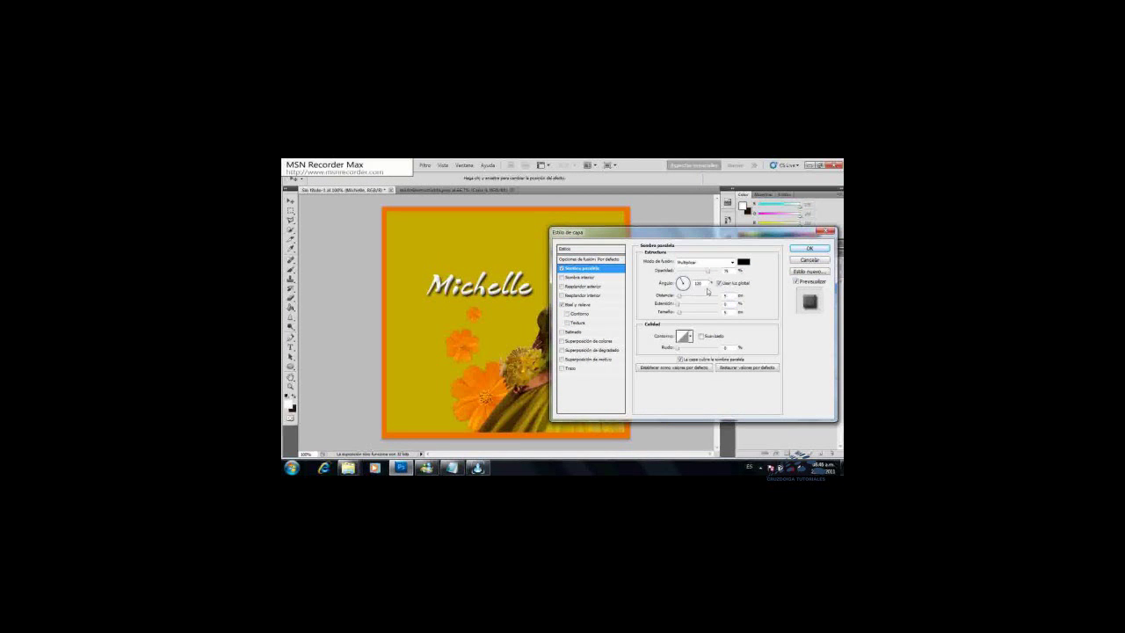
left_click_drag(707, 273, 700, 275)
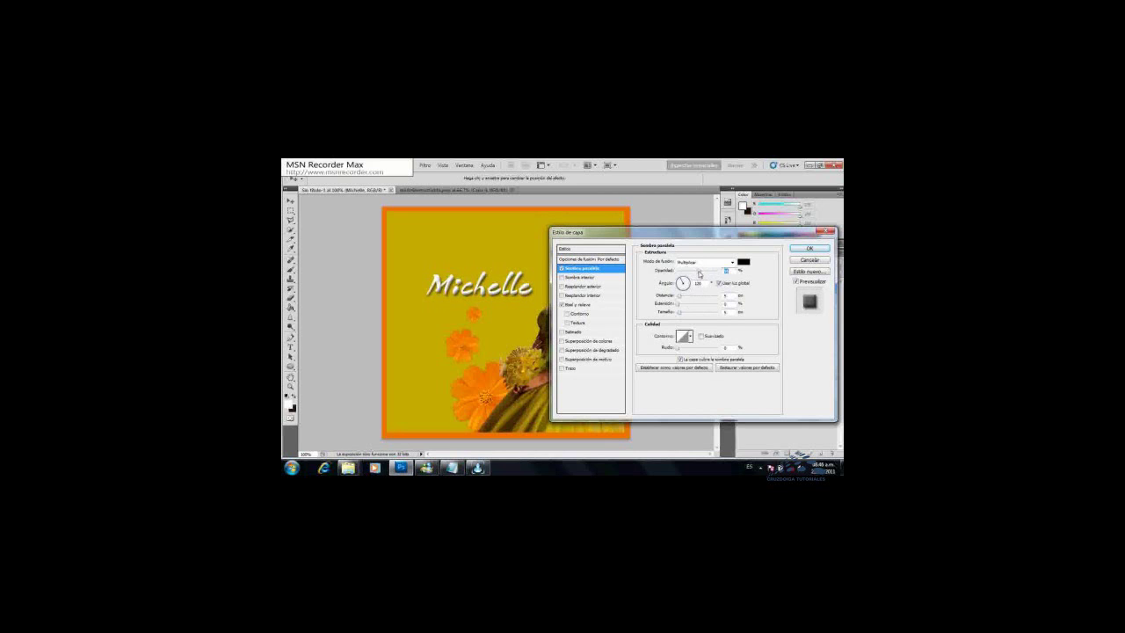
Step: Add a Color Overlay in a bright orange-red sampled from the flower
left_click(561, 341)
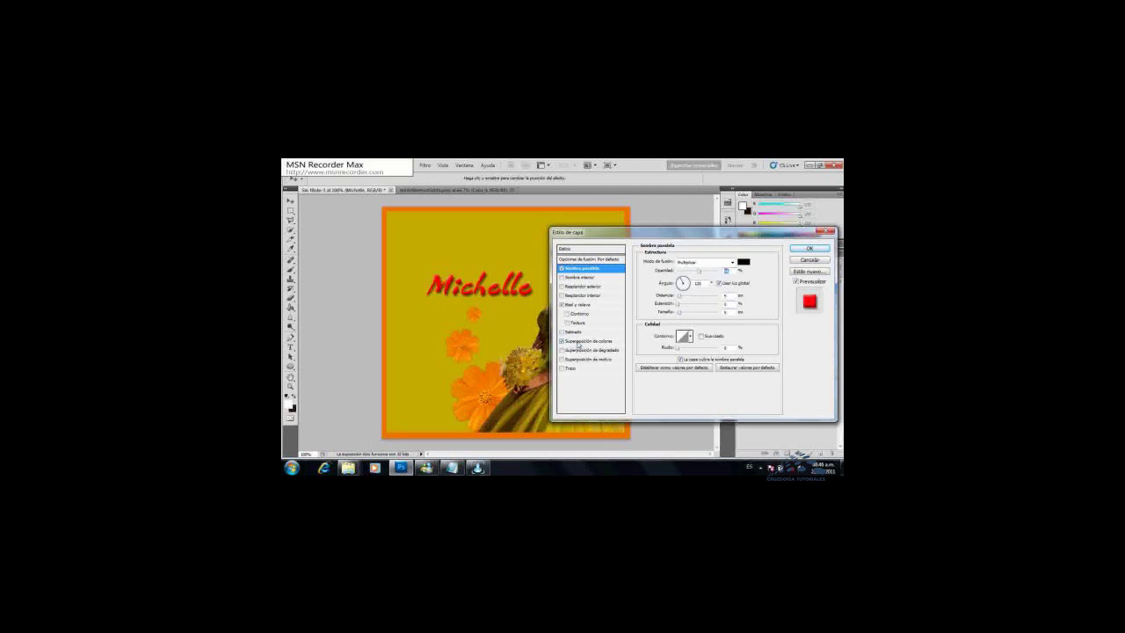
left_click(743, 261)
left_click(469, 348)
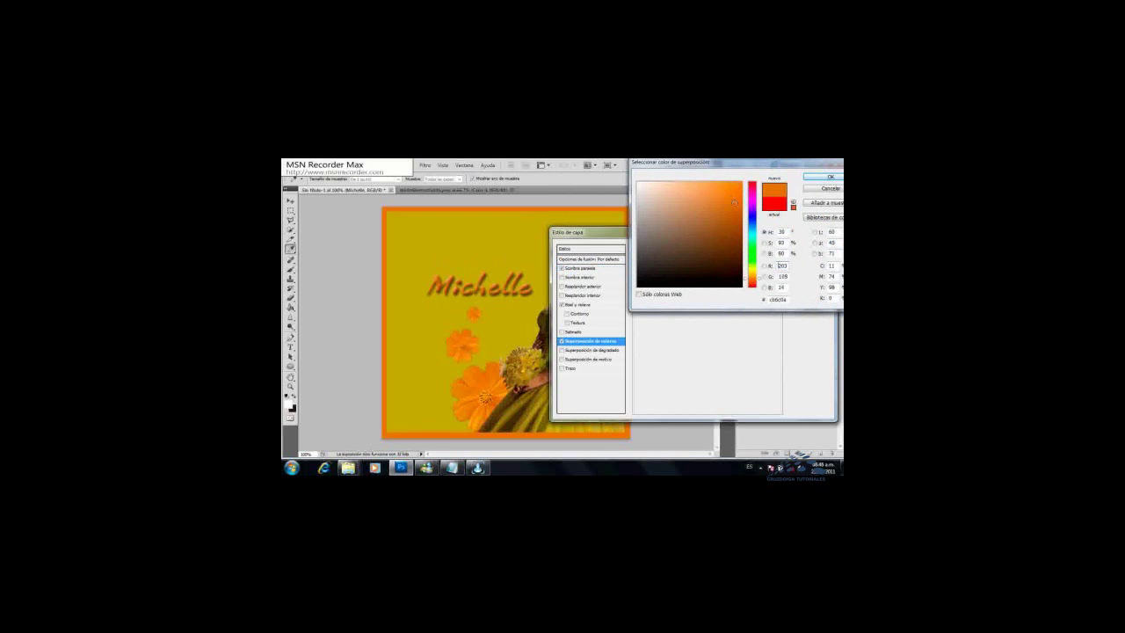
left_click(752, 283)
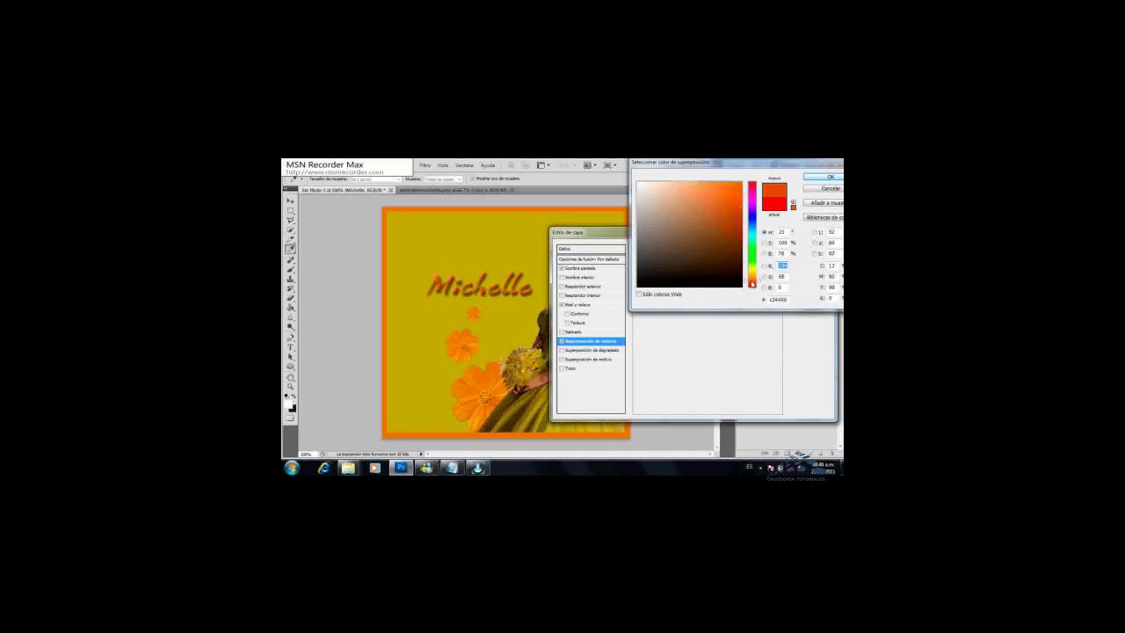
left_click(741, 183)
left_click(830, 176)
Step: Reduce the bevel softening and drop shadow opacity slightly, then apply the style
left_click(586, 305)
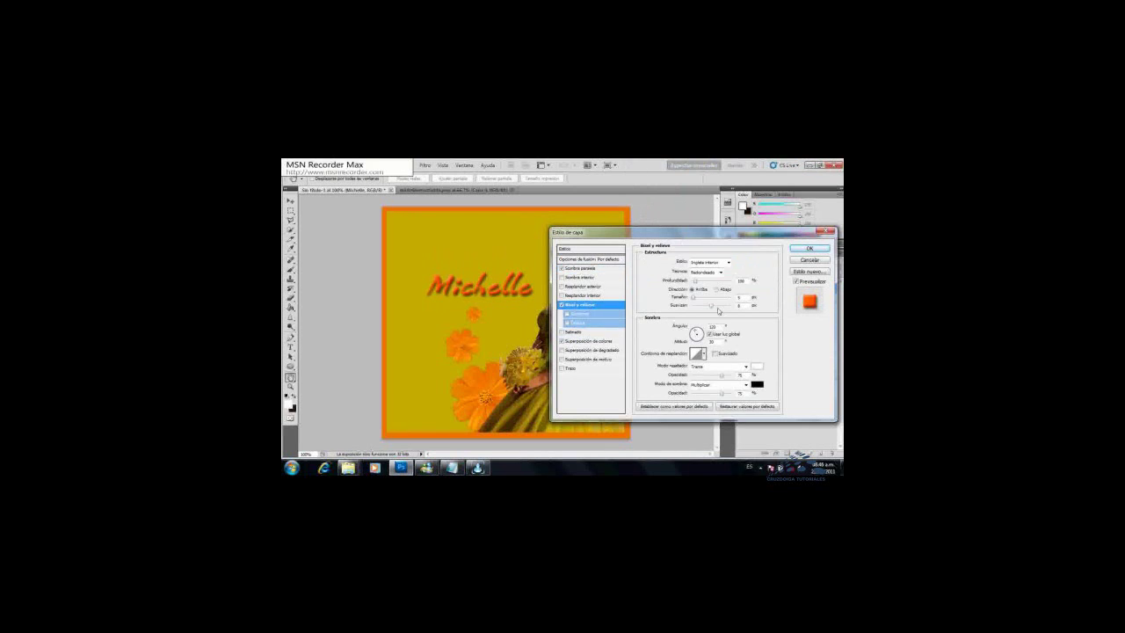
left_click_drag(712, 305, 705, 308)
left_click(591, 270)
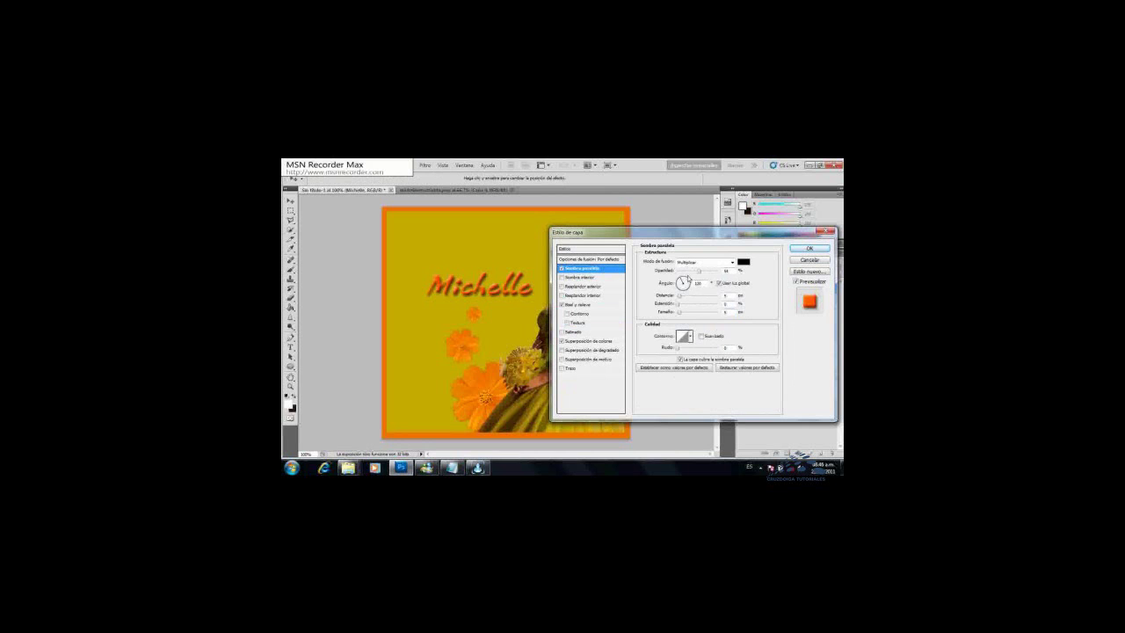
left_click_drag(699, 272, 689, 271)
left_click(809, 247)
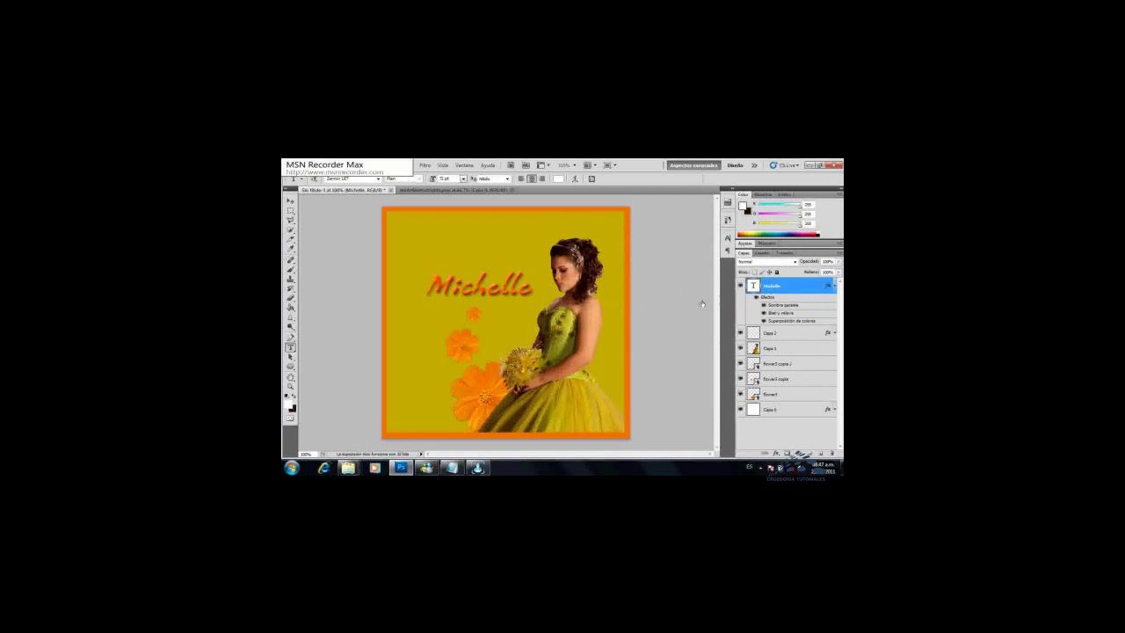
left_click(827, 287)
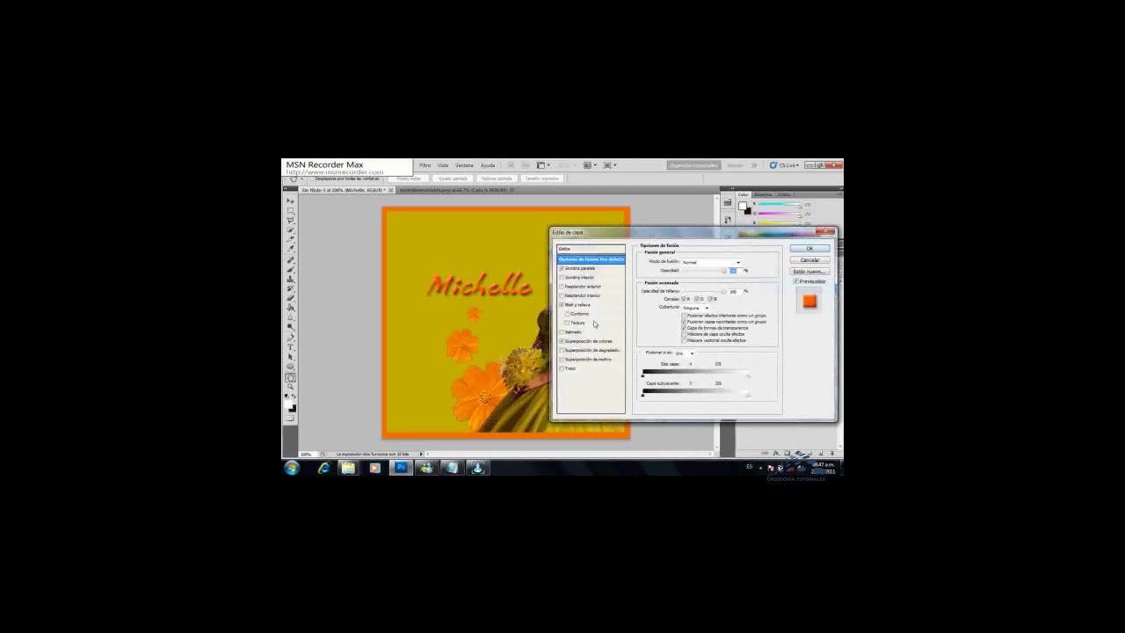
Step: Change the Color Overlay to yellow-green #d2ff00 and adjust the drop shadow opacity
left_click(582, 341)
left_click(743, 260)
left_click(672, 185)
left_click_drag(671, 186, 720, 185)
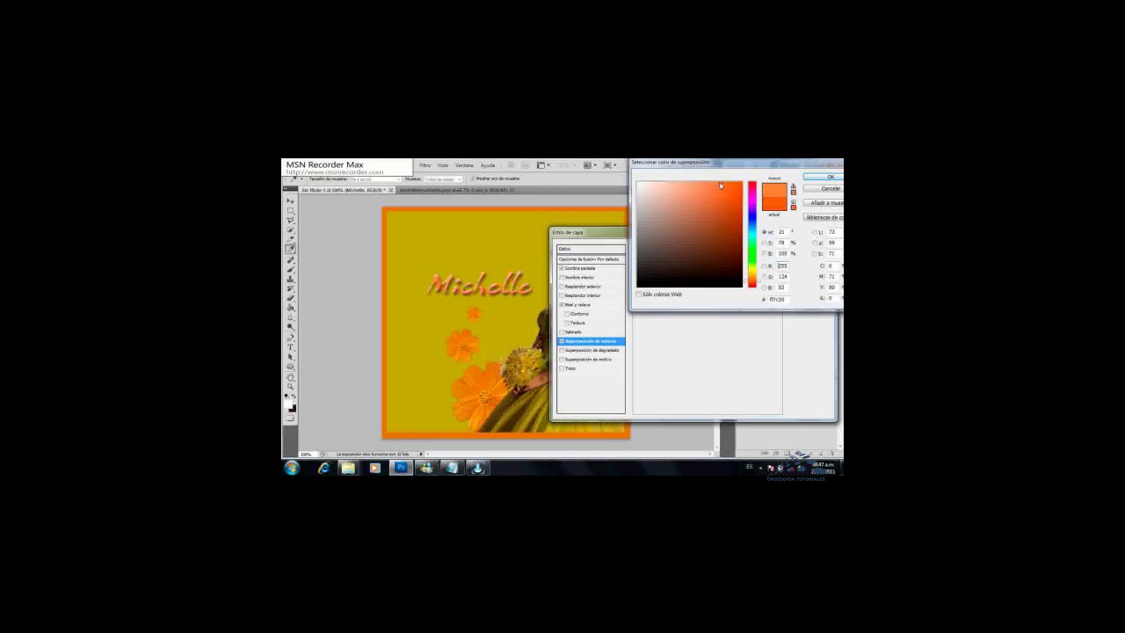
left_click_drag(753, 290, 752, 265)
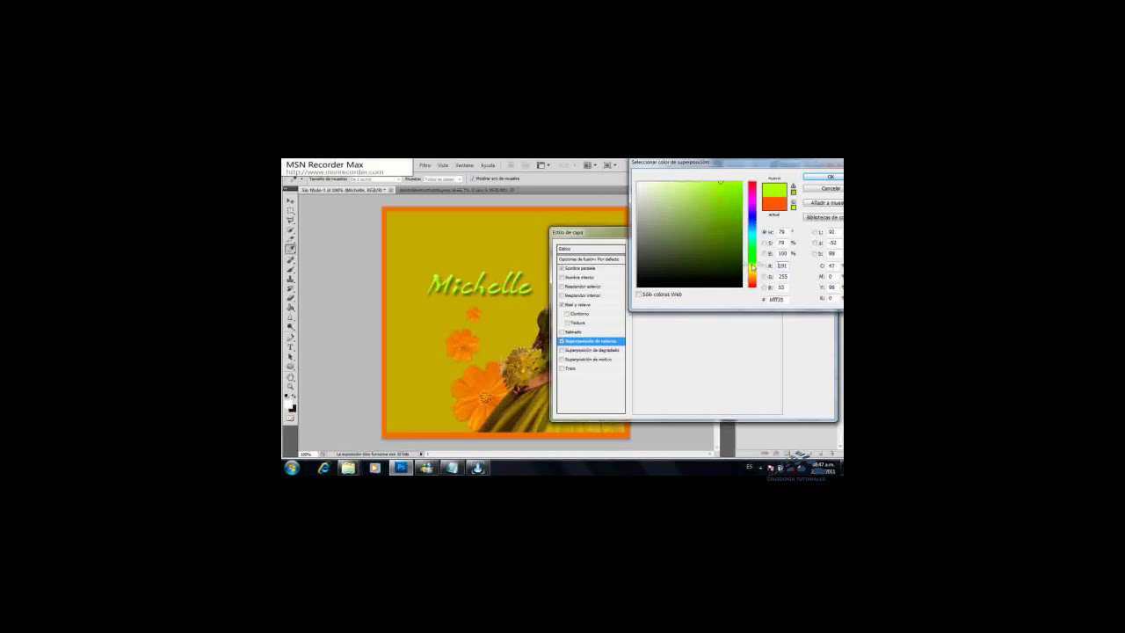
left_click(740, 182)
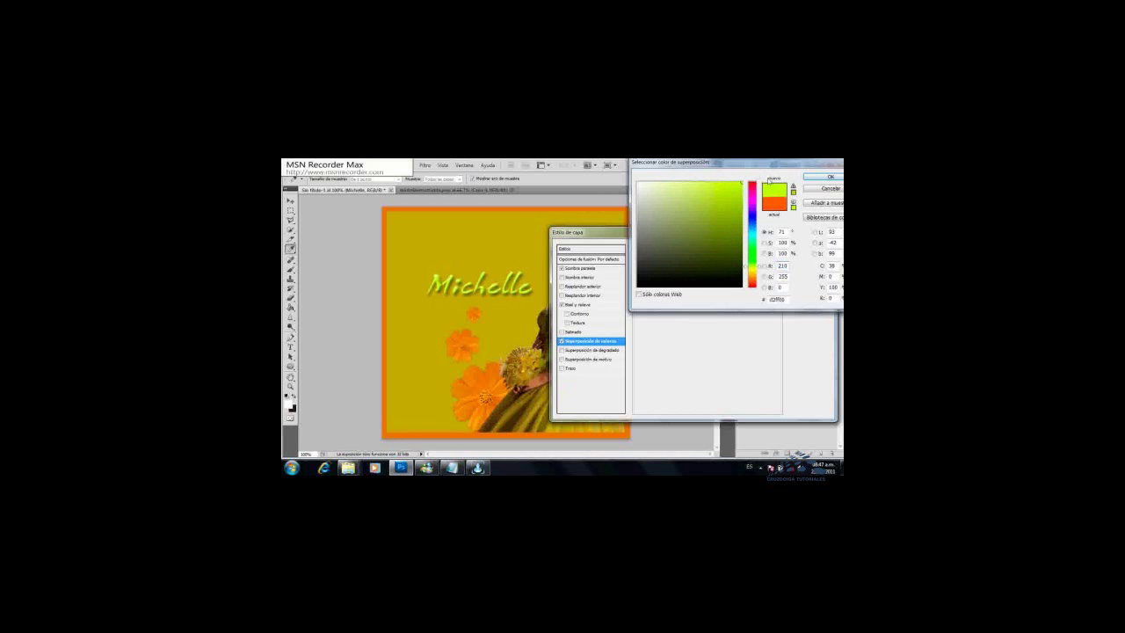
left_click(829, 177)
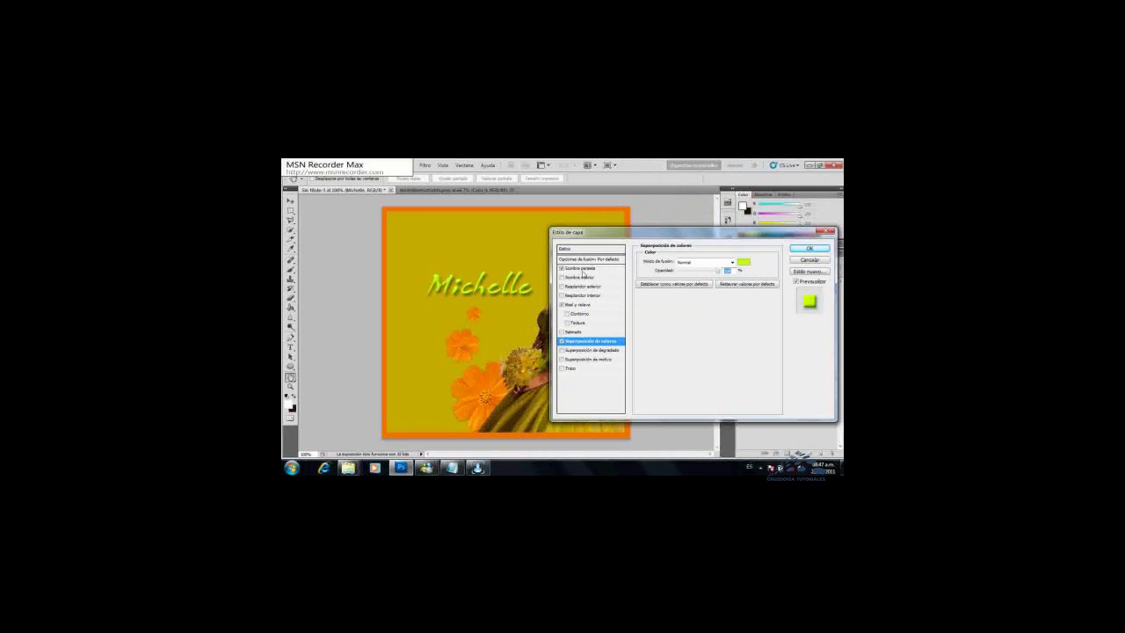
left_click(580, 268)
left_click_drag(692, 272, 698, 274)
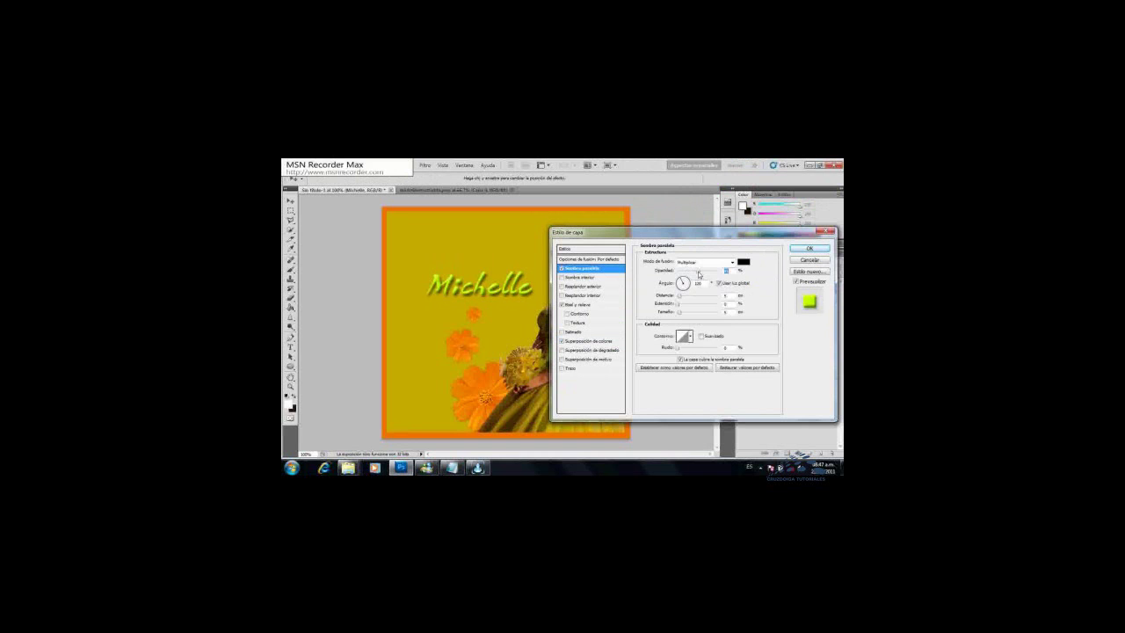
Step: Apply the updated style and duplicate the Michelle layer as 'Michelle copia'
left_click(809, 248)
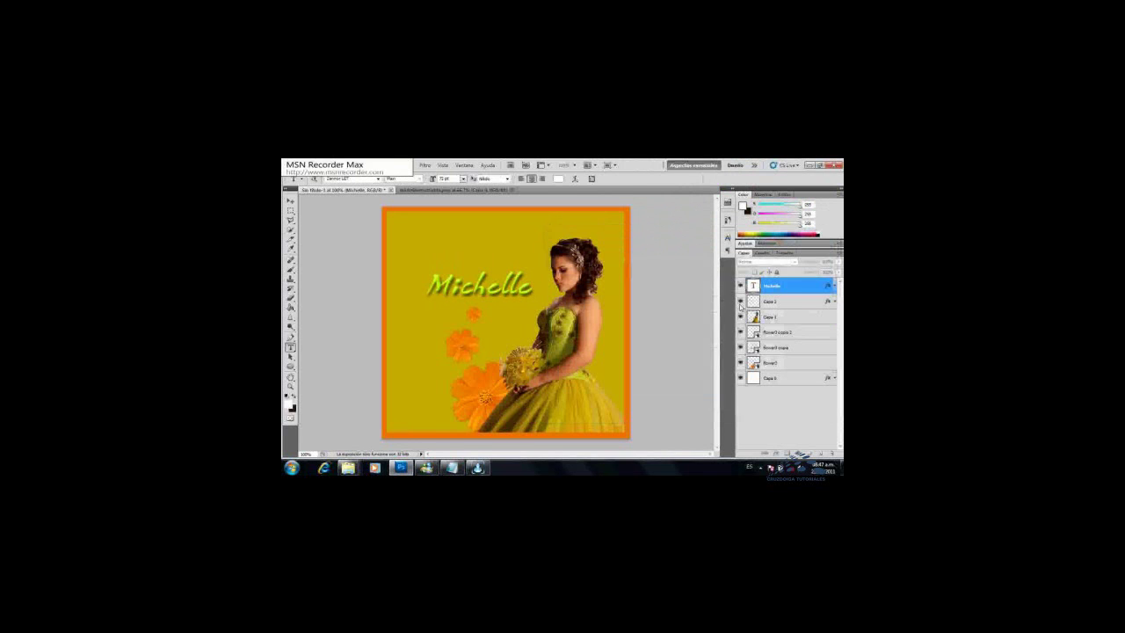
right_click(800, 287)
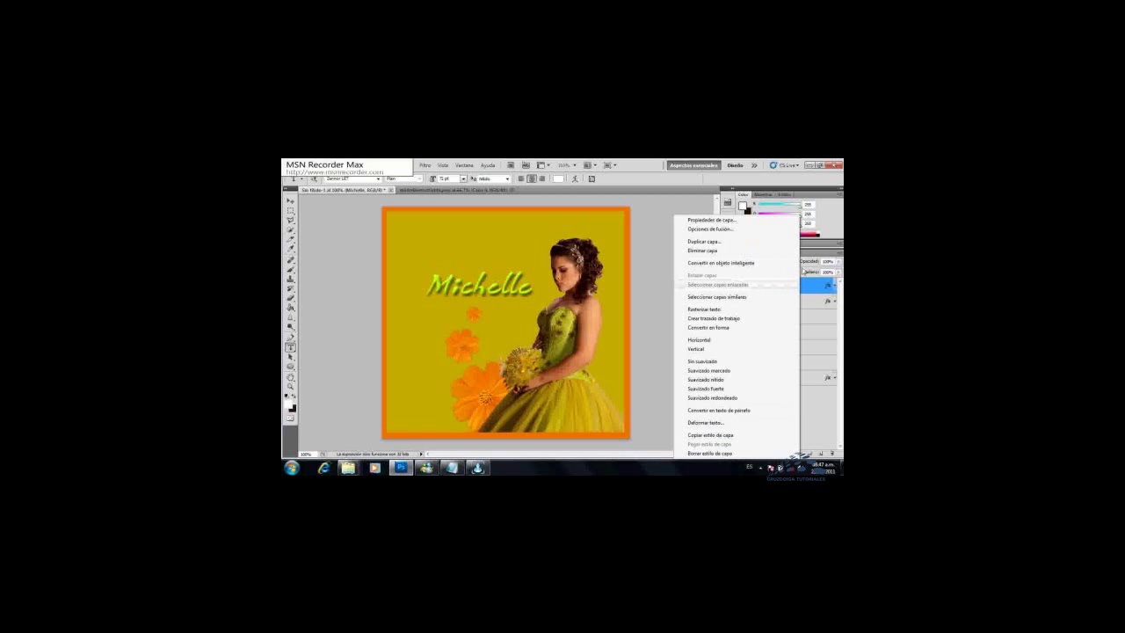
right_click(815, 297)
right_click(812, 291)
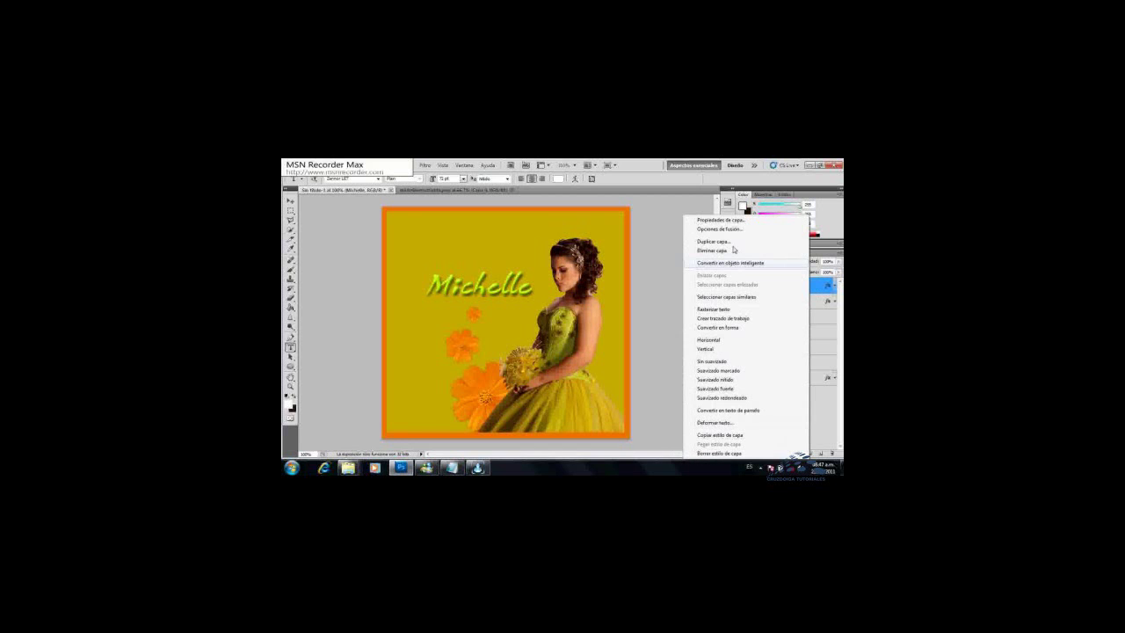
left_click(714, 241)
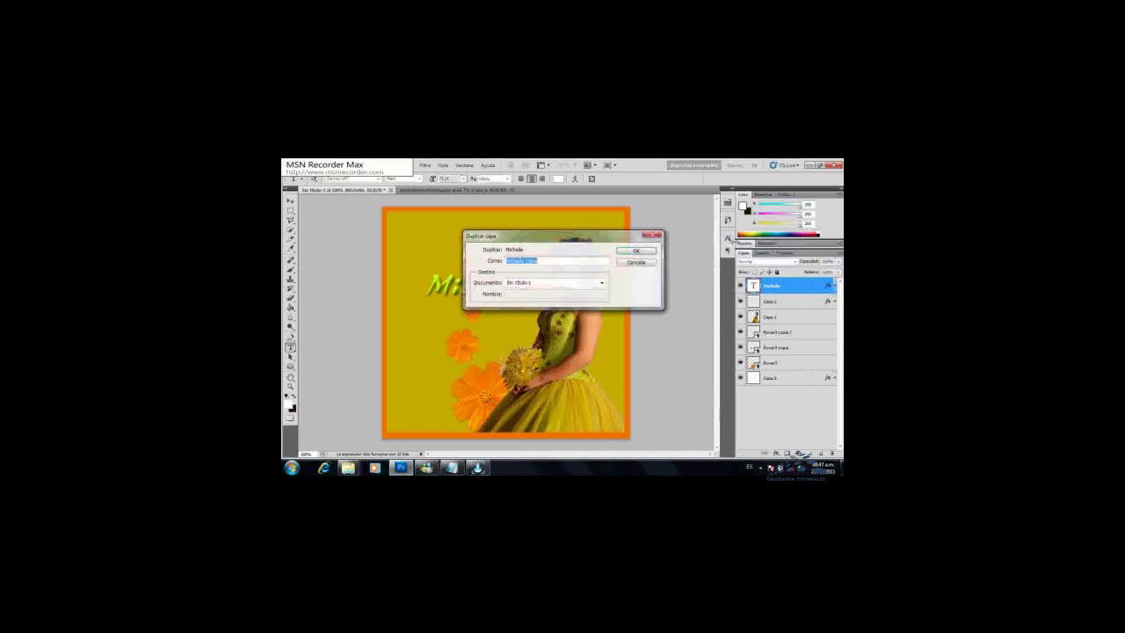
left_click(637, 251)
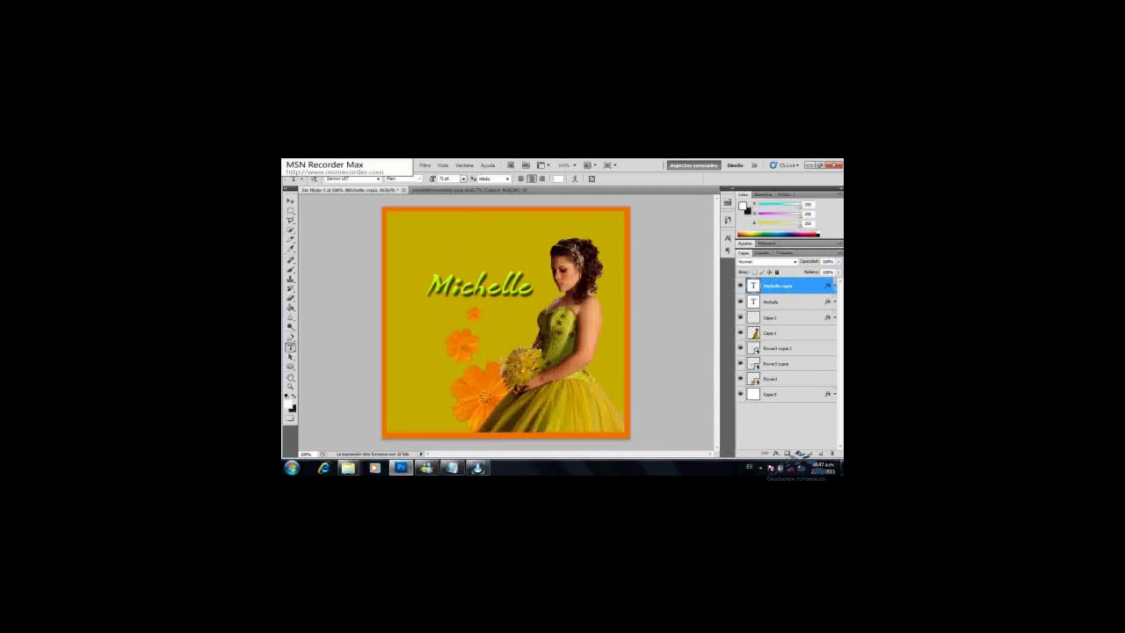
left_click(356, 165)
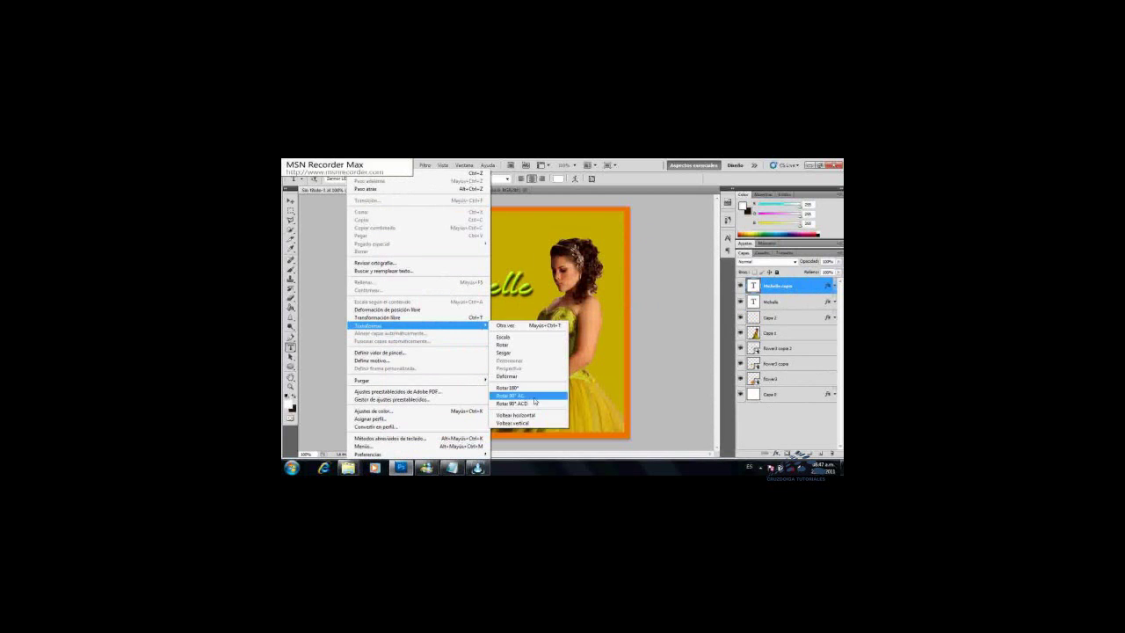
Step: Flip the copy vertically, place it below the original, and fade it to about 55% opacity
left_click(538, 422)
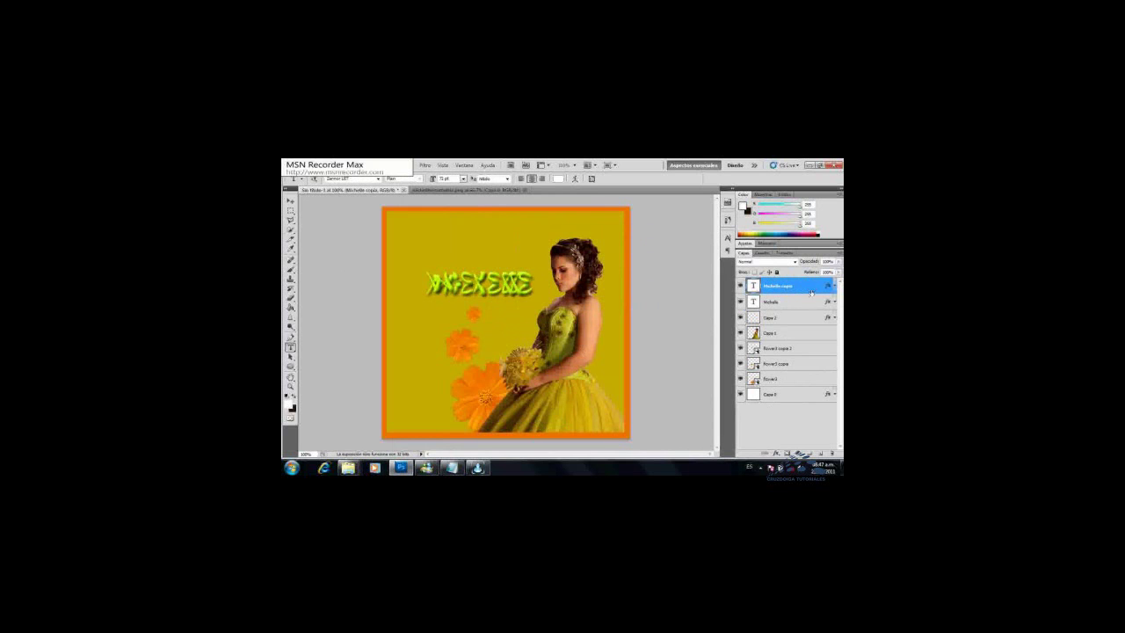
left_click_drag(810, 293, 809, 310)
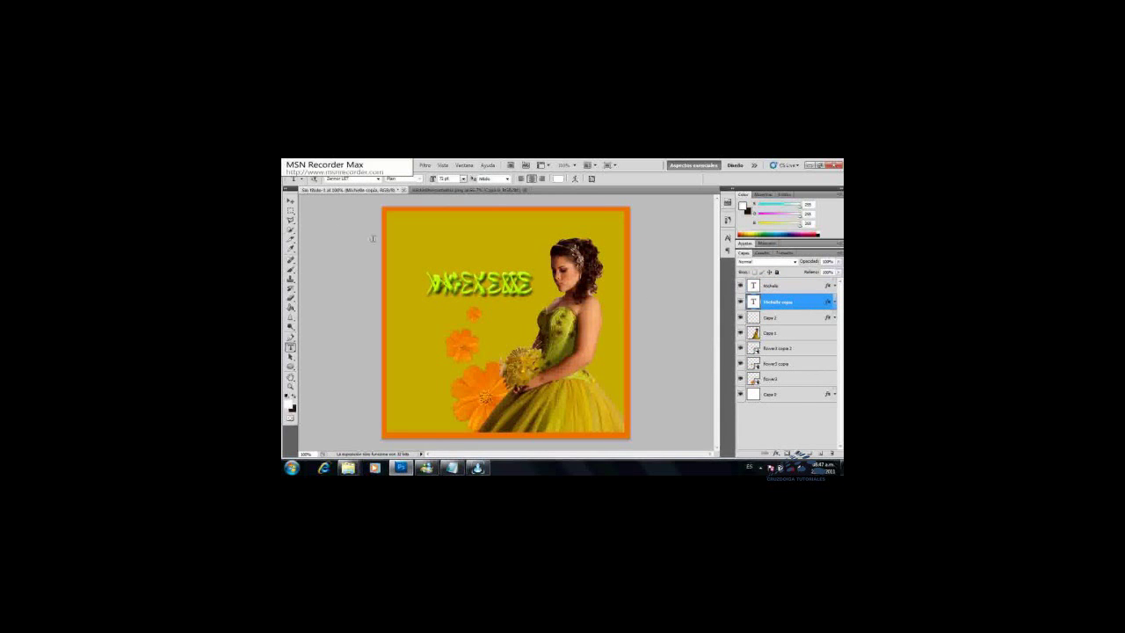
left_click(290, 201)
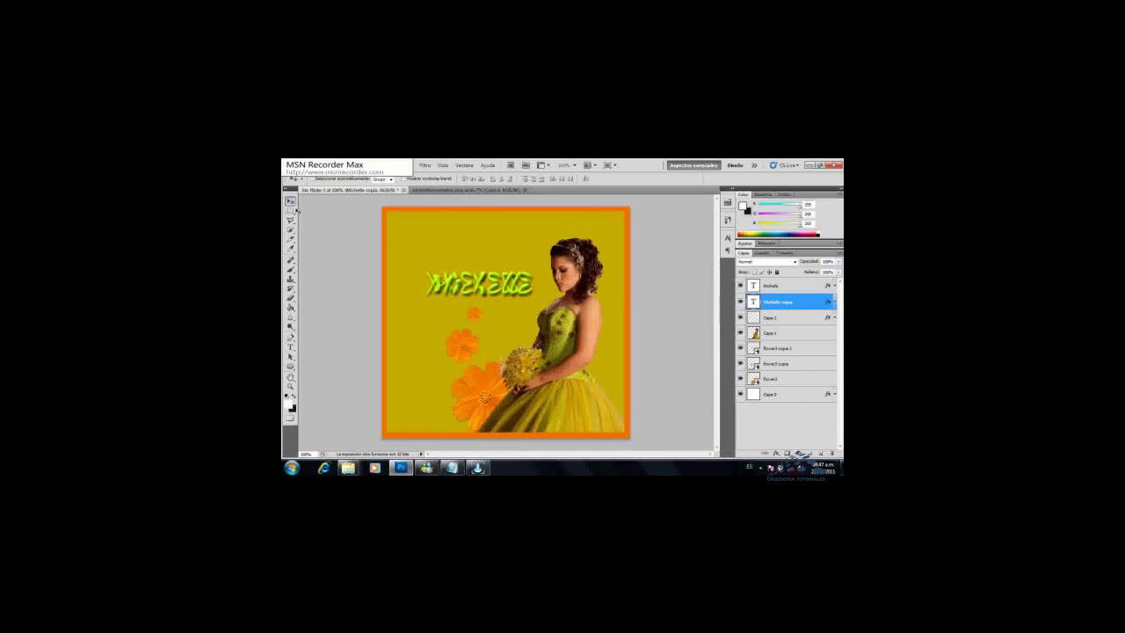
left_click_drag(479, 283, 471, 318)
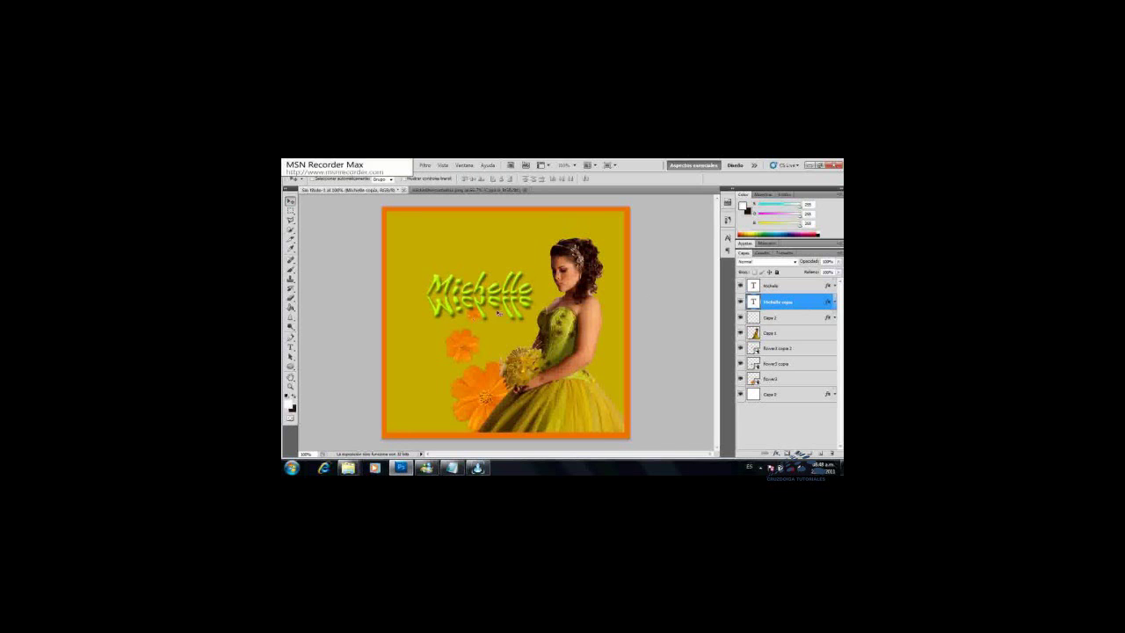
left_click(839, 262)
left_click_drag(835, 272, 810, 273)
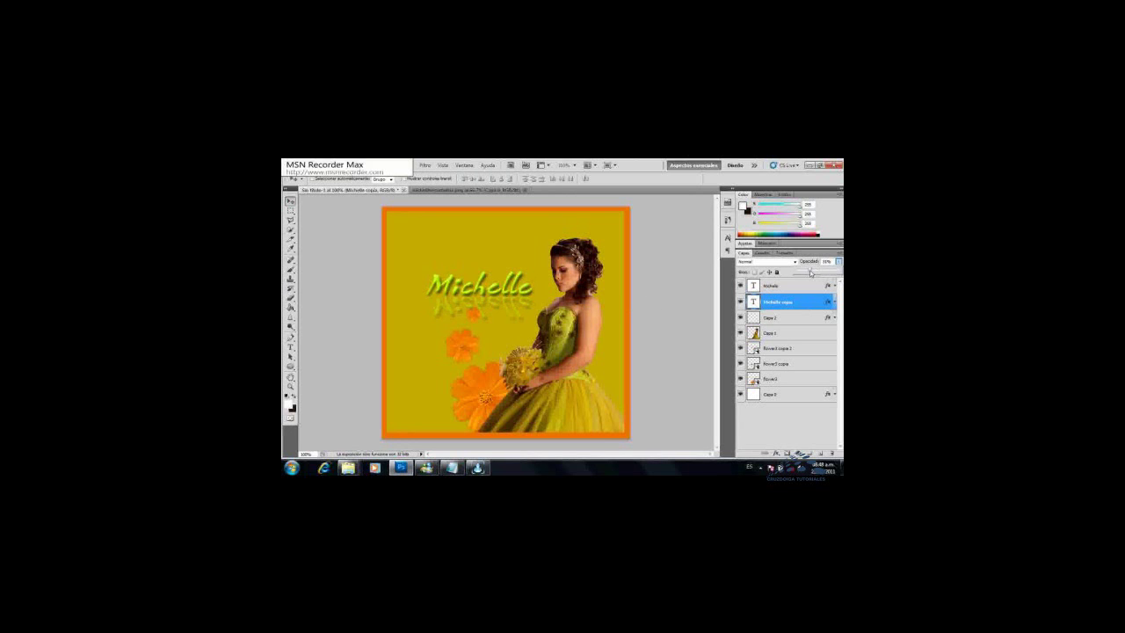
left_click(789, 301)
Step: Add a layer mask to Michelle copia and drag a Black, White gradient across it
left_click(787, 453)
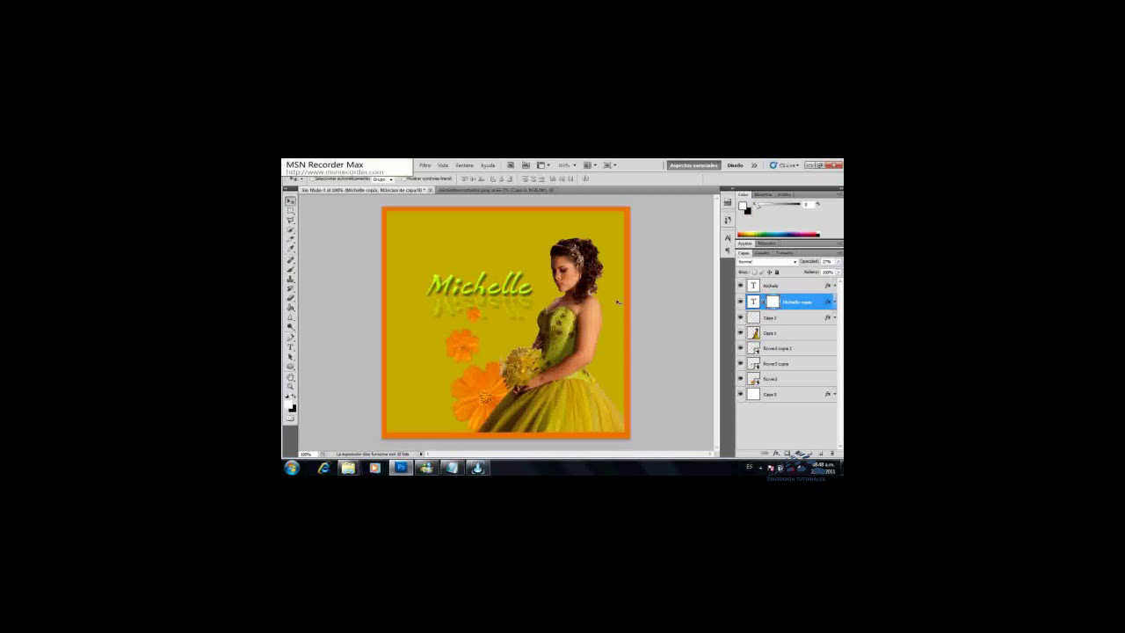
left_click(291, 307)
left_click(321, 305)
left_click(334, 179)
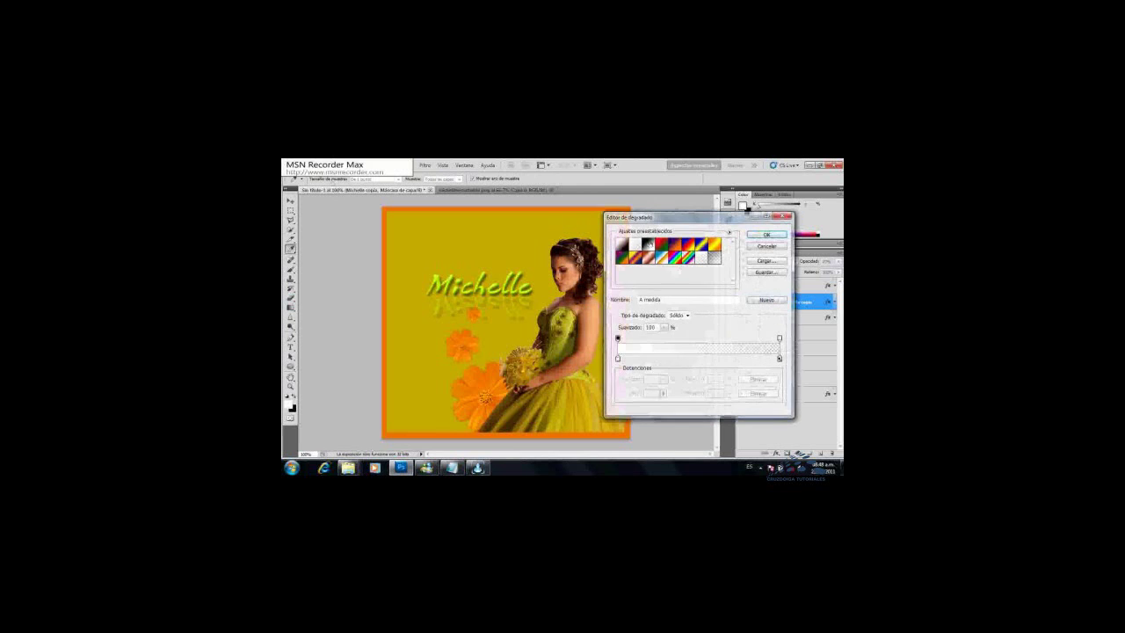
left_click(650, 248)
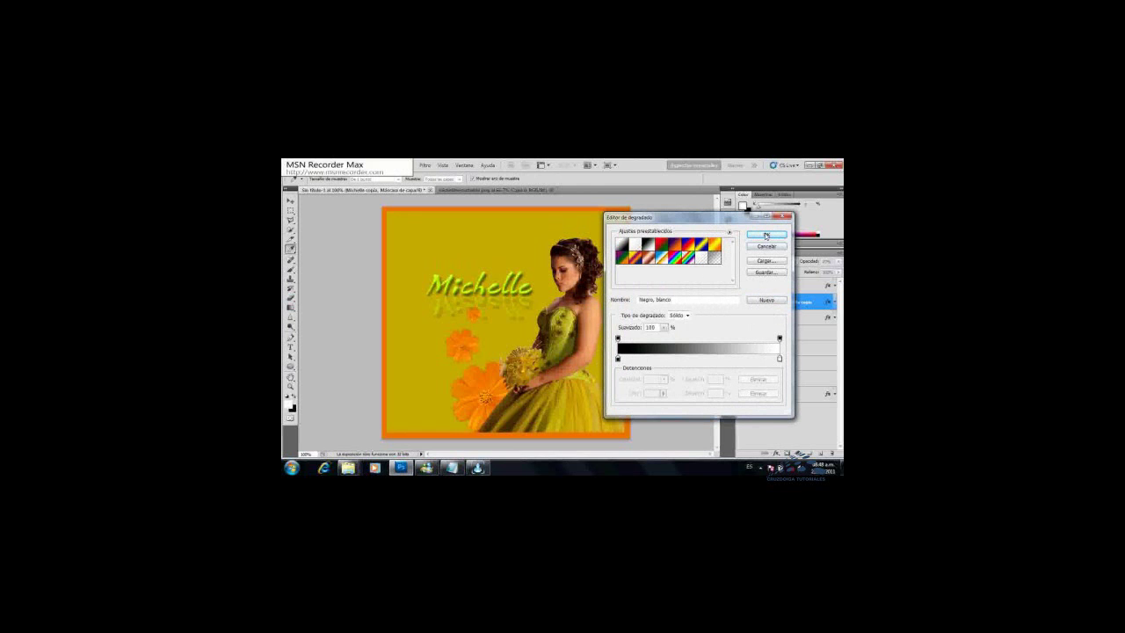
left_click(763, 237)
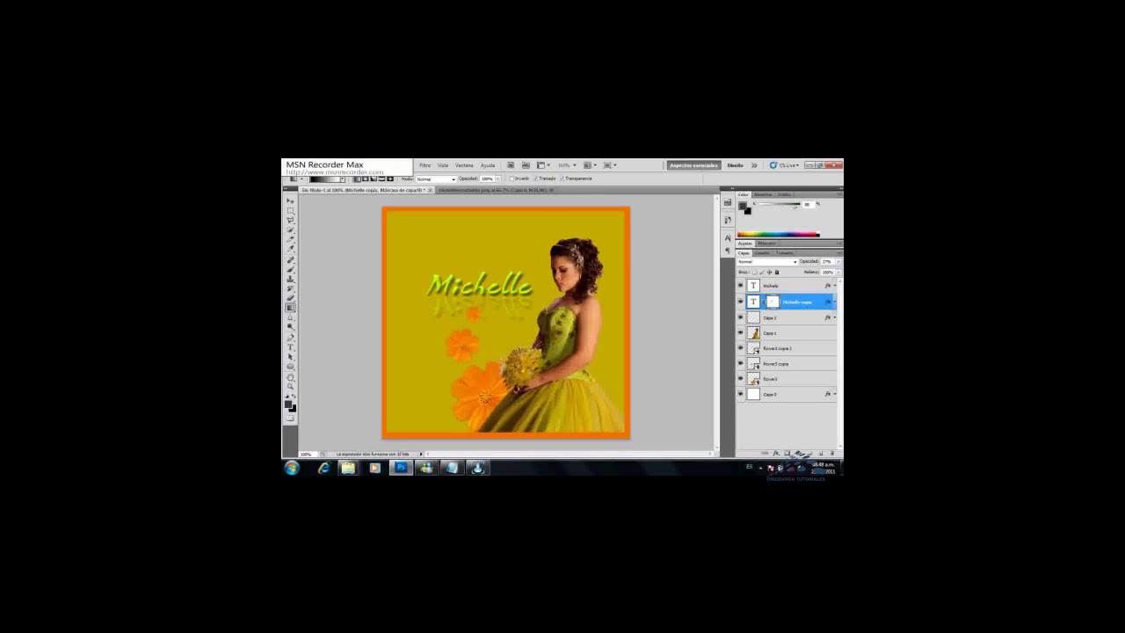
left_click_drag(439, 318, 439, 301)
left_click(785, 287)
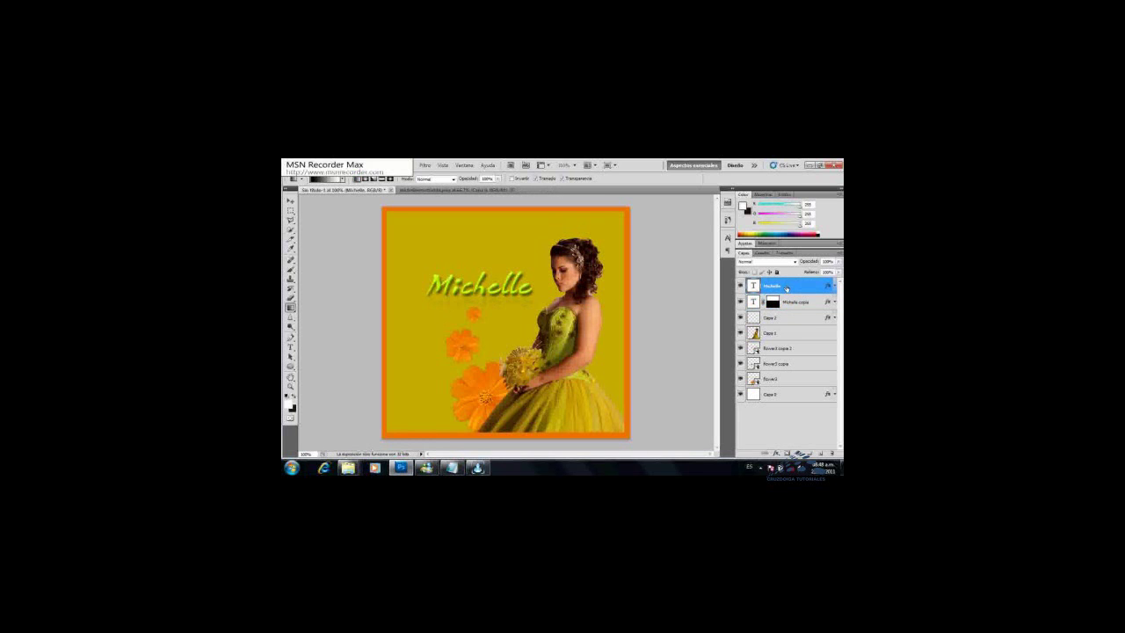
Step: Duplicate the Michelle layer again and move the copy up above the title
right_click(785, 288)
left_click(703, 240)
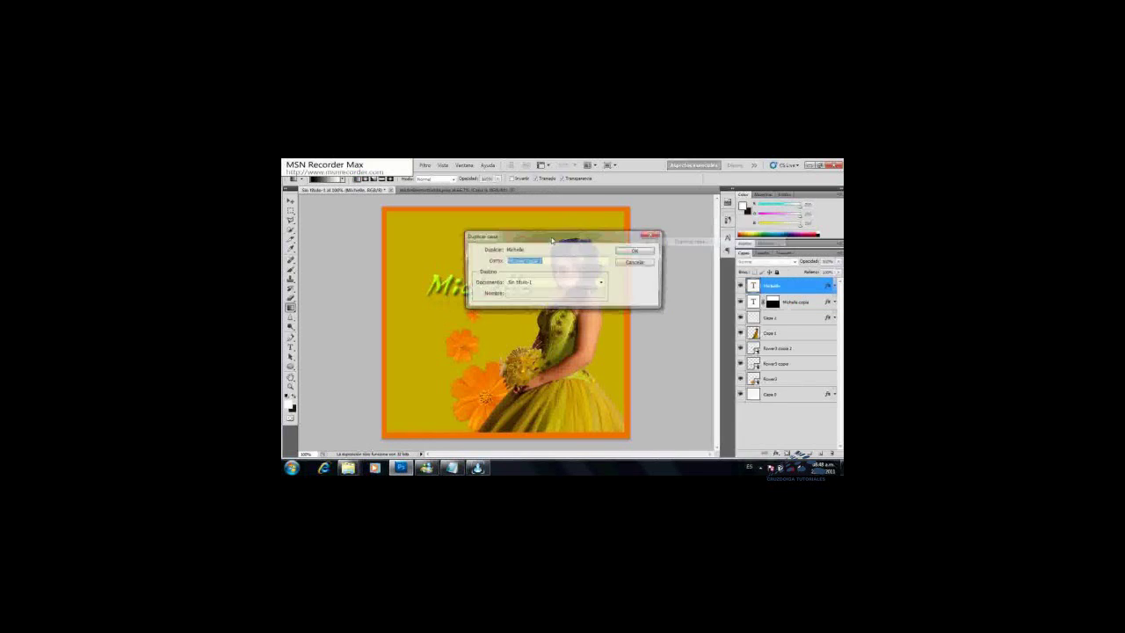
left_click(634, 251)
left_click(289, 201)
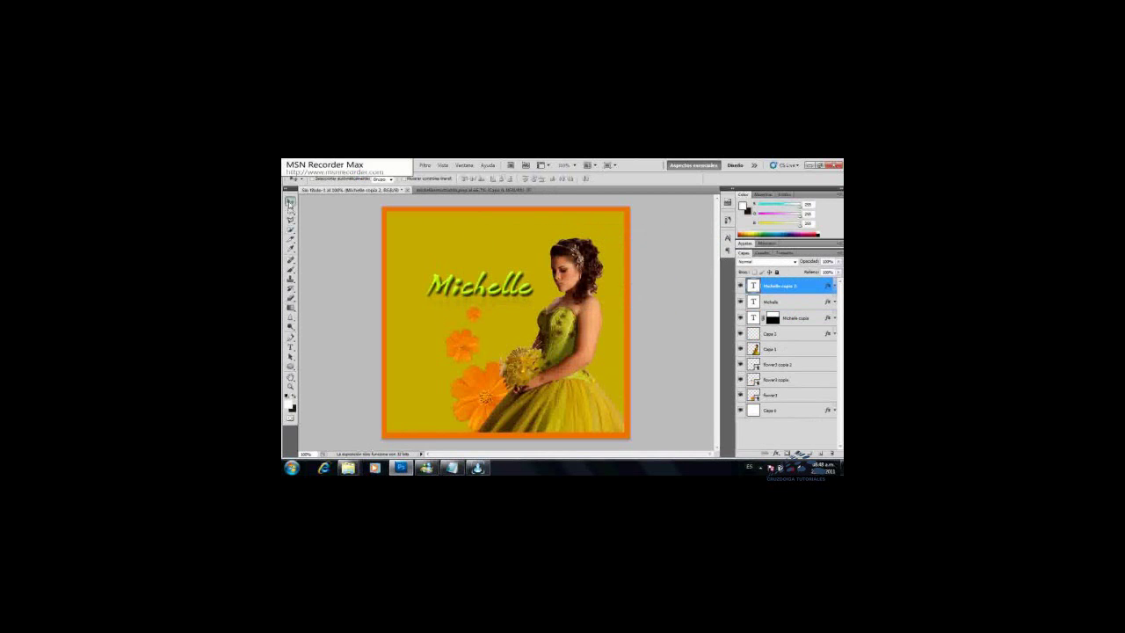
left_click_drag(484, 276, 479, 252)
Step: Replace the copy's text with the capitalised line 'SENCILLO TUTORIAL' plus the author's name
left_click(290, 346)
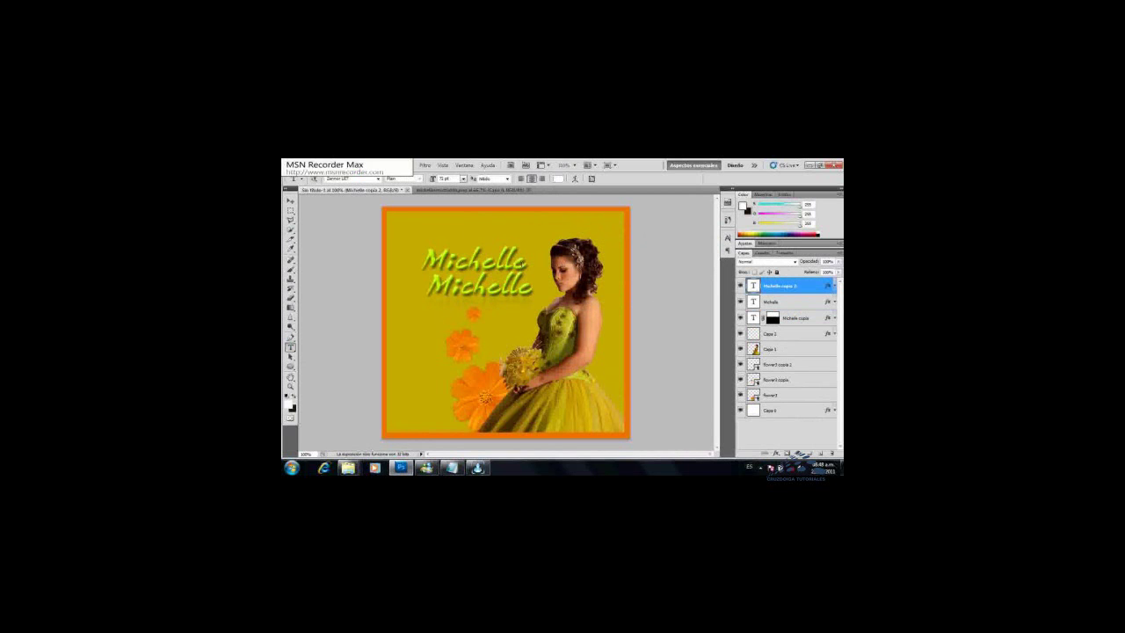
left_click_drag(528, 260, 422, 264)
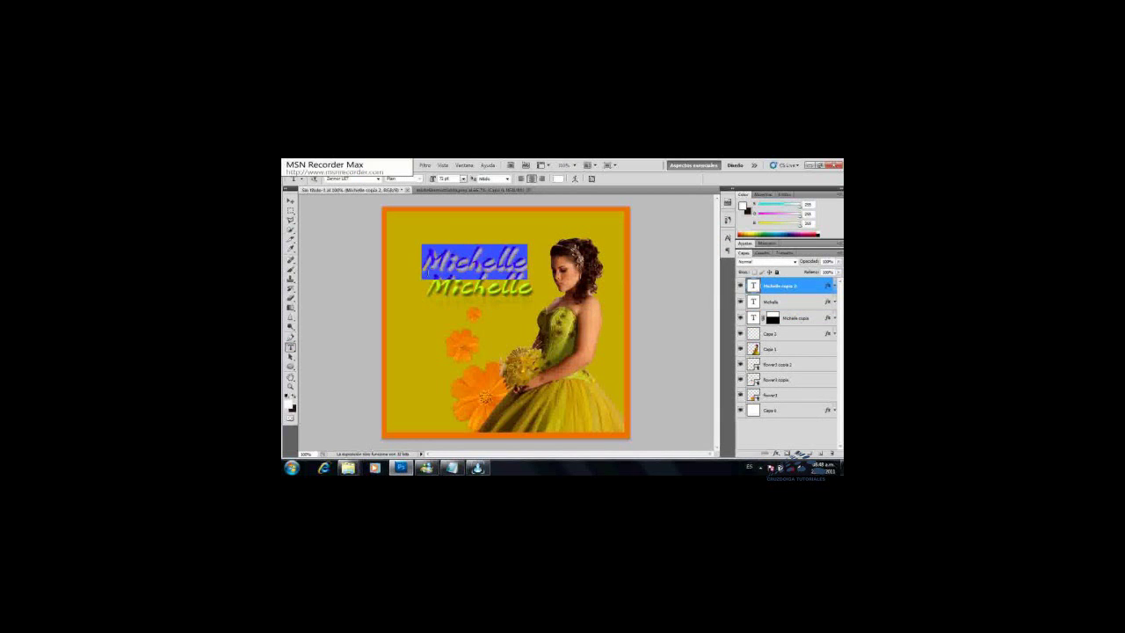
key("Caps_Lock")
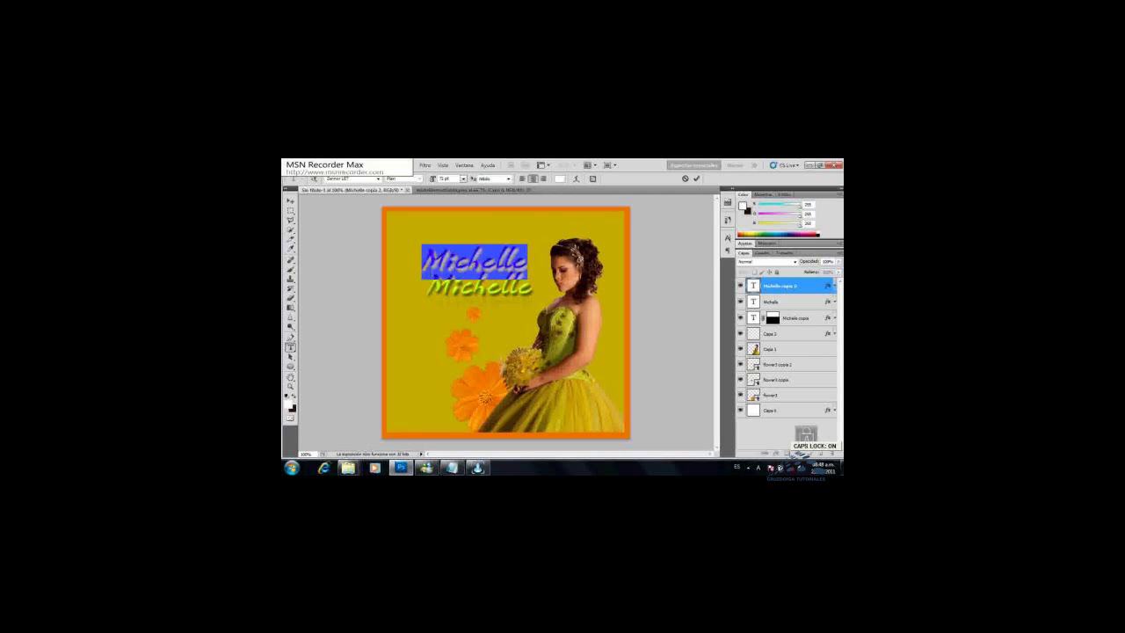
type("SENCILLO TUTORIAL")
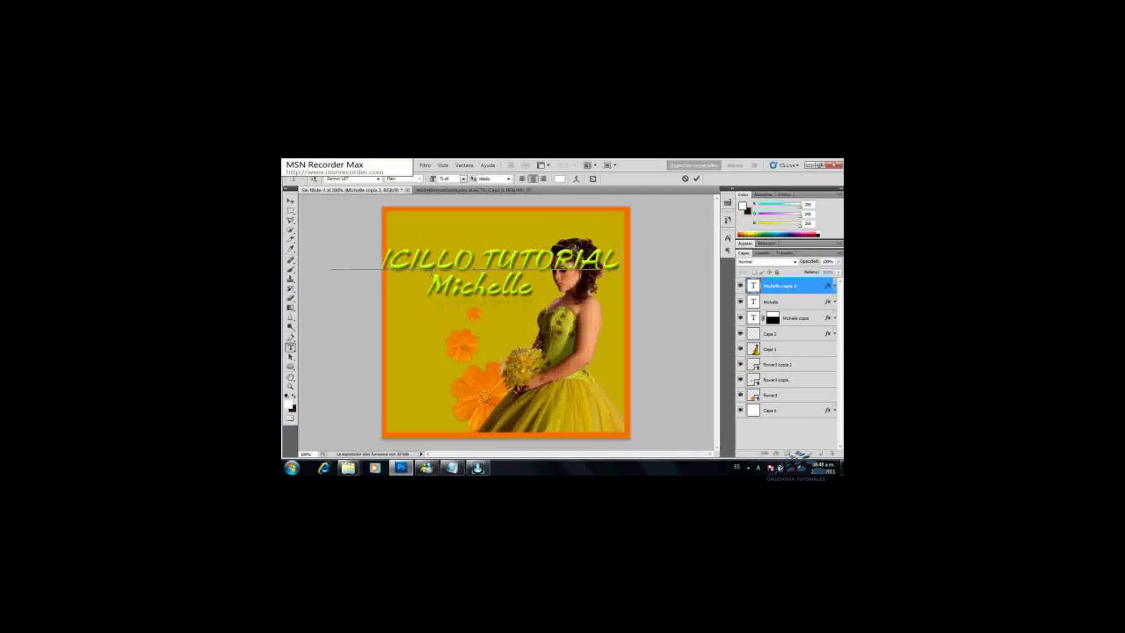
type(" B")
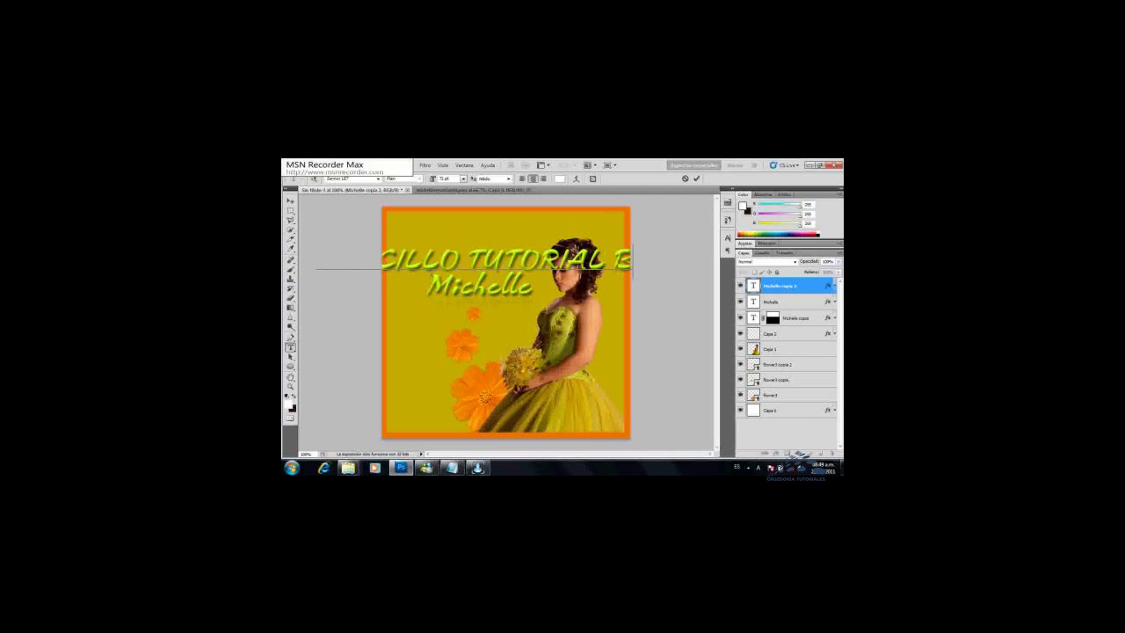
type("Y CRUZ")
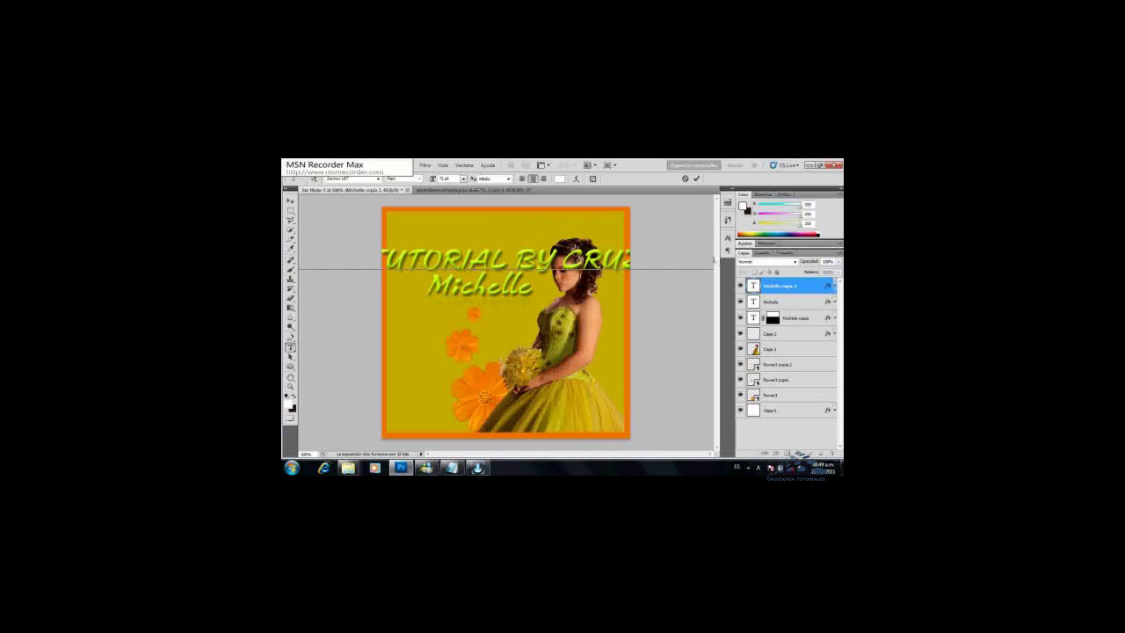
Step: Resize the tagline to 36 pt, move it to the top of the picture, and commit it
key("ctrl+a")
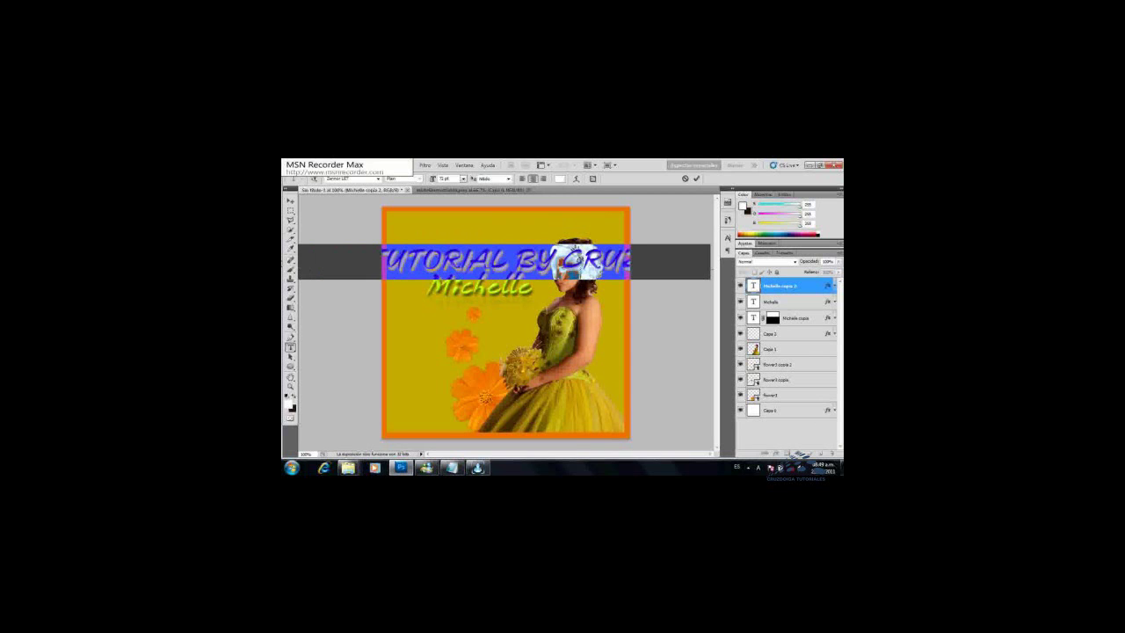
left_click(463, 180)
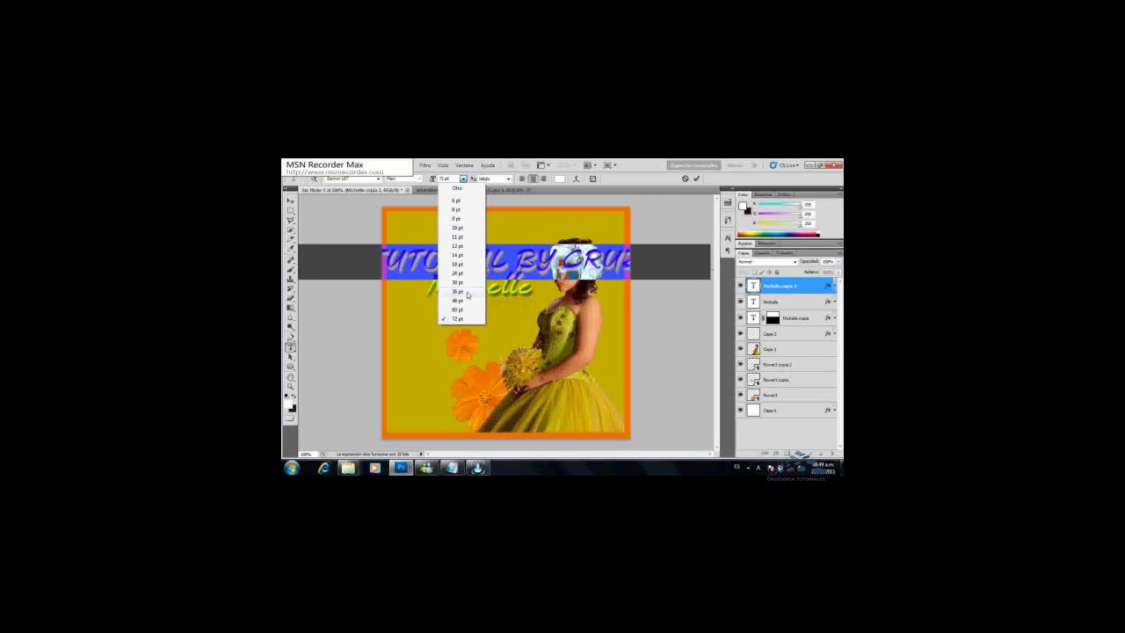
left_click(468, 297)
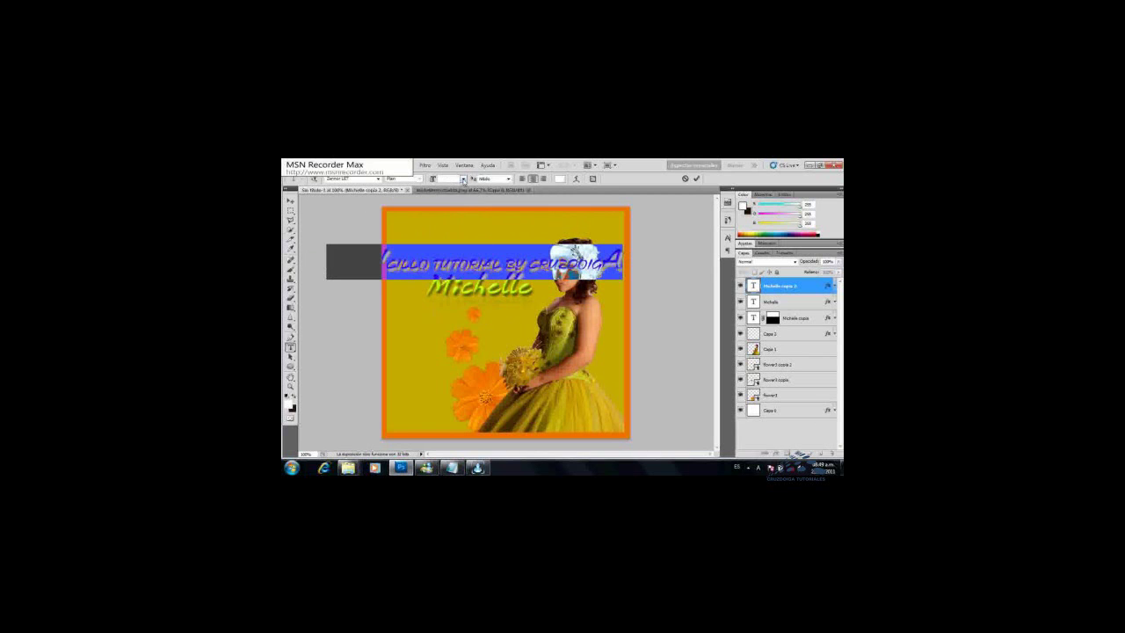
left_click(463, 178)
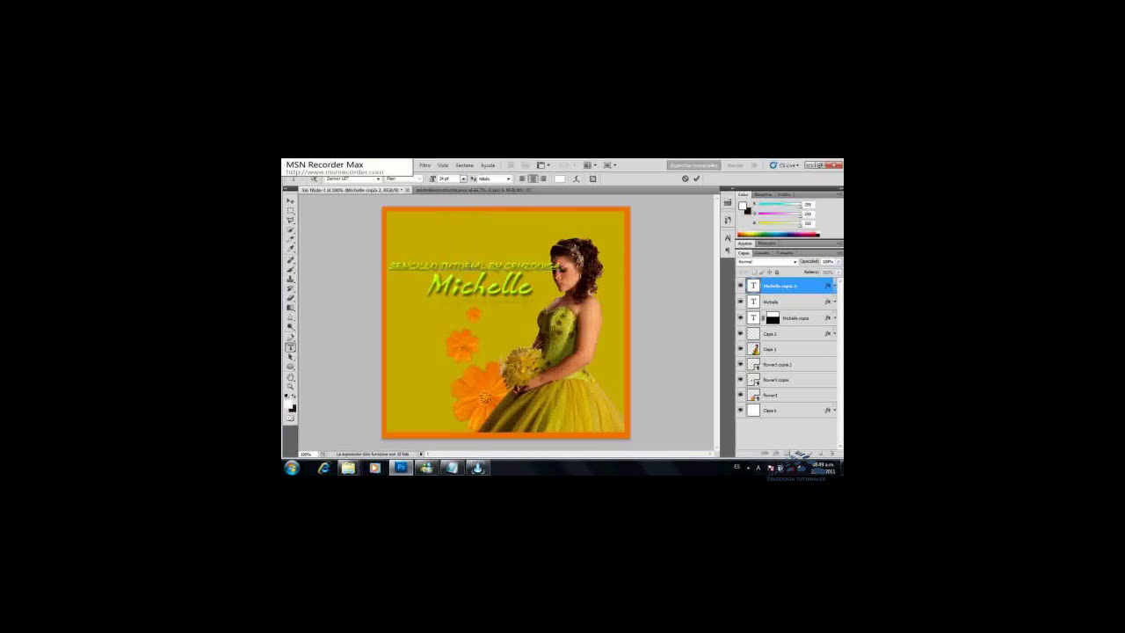
left_click_drag(496, 298, 493, 267)
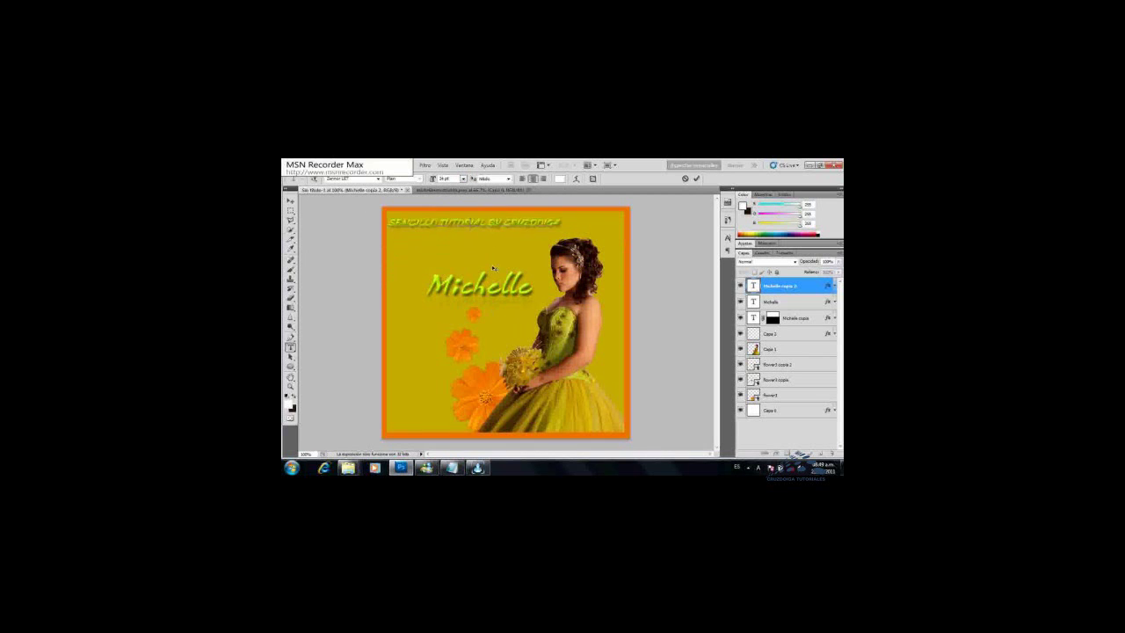
left_click(695, 180)
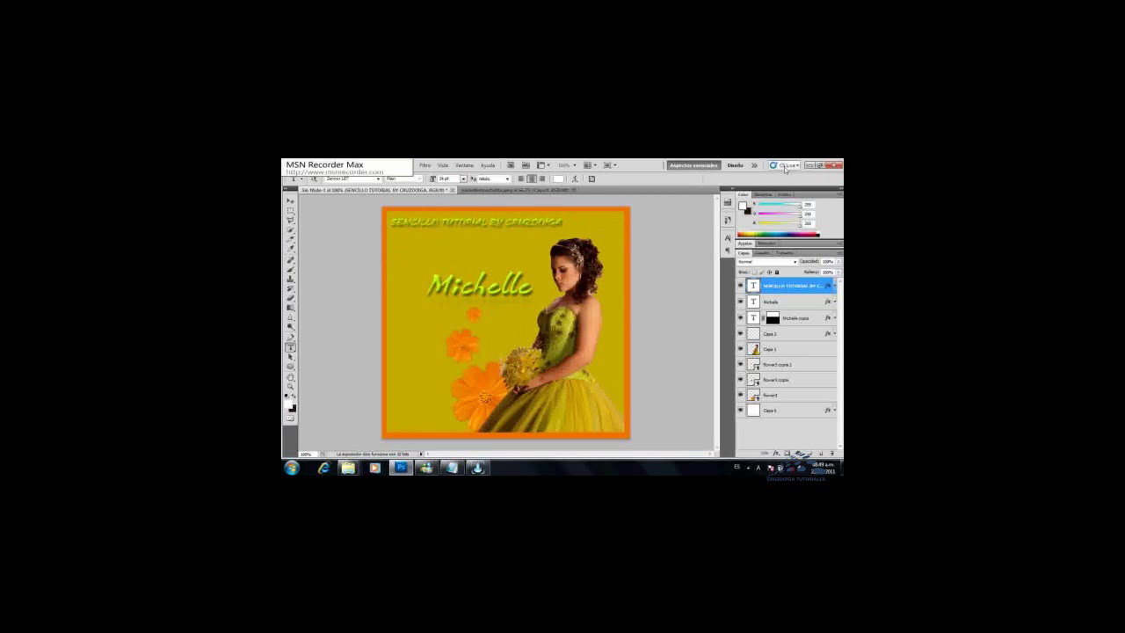
left_click(477, 466)
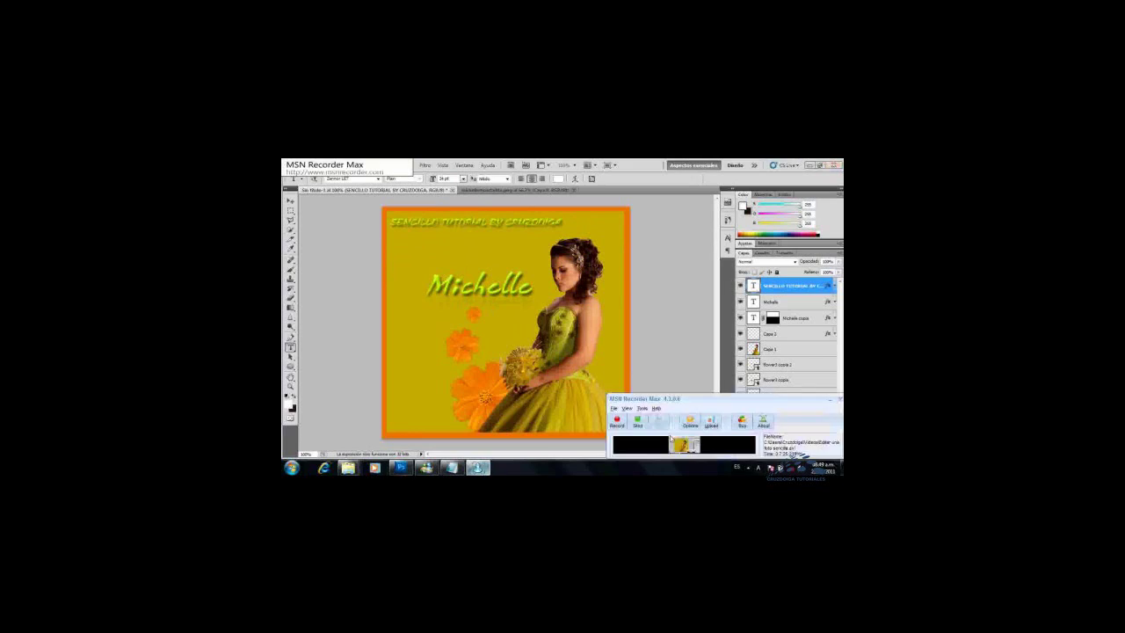